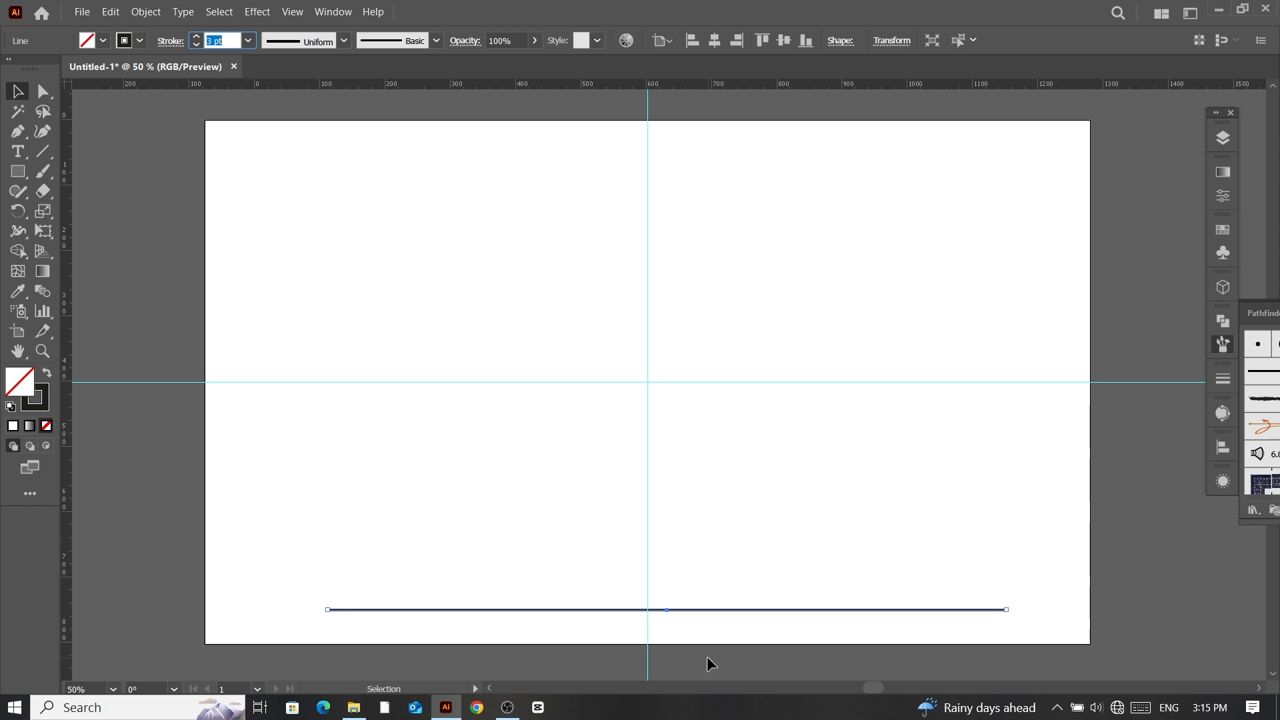
Step: Select the horizontal line near the artboard's lower edge and centre it horizontally on the artboard
click(707, 656)
click(729, 609)
click(714, 40)
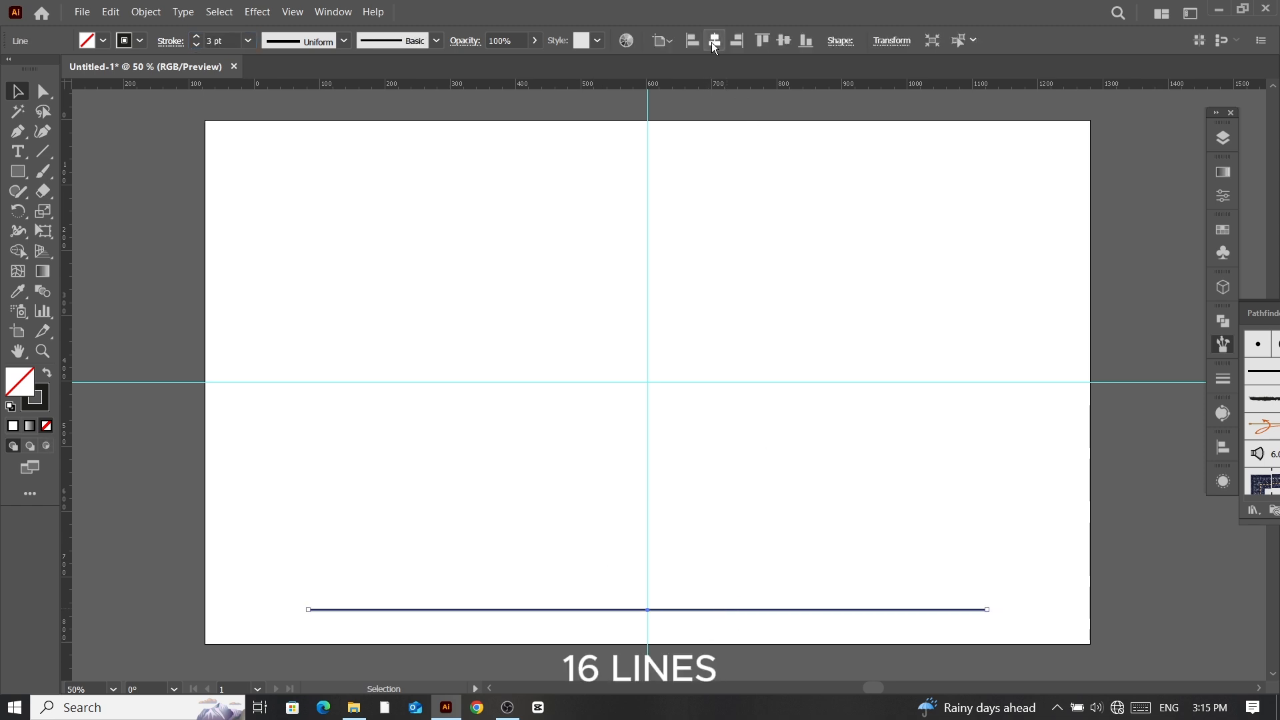
Step: Duplicate the line a short distance upward and repeat the copy until 16 evenly spaced horizontal lines fill the artboard
scroll(669, 613, up, 1)
drag(669, 615, 665, 574)
scroll(665, 574, down, 1)
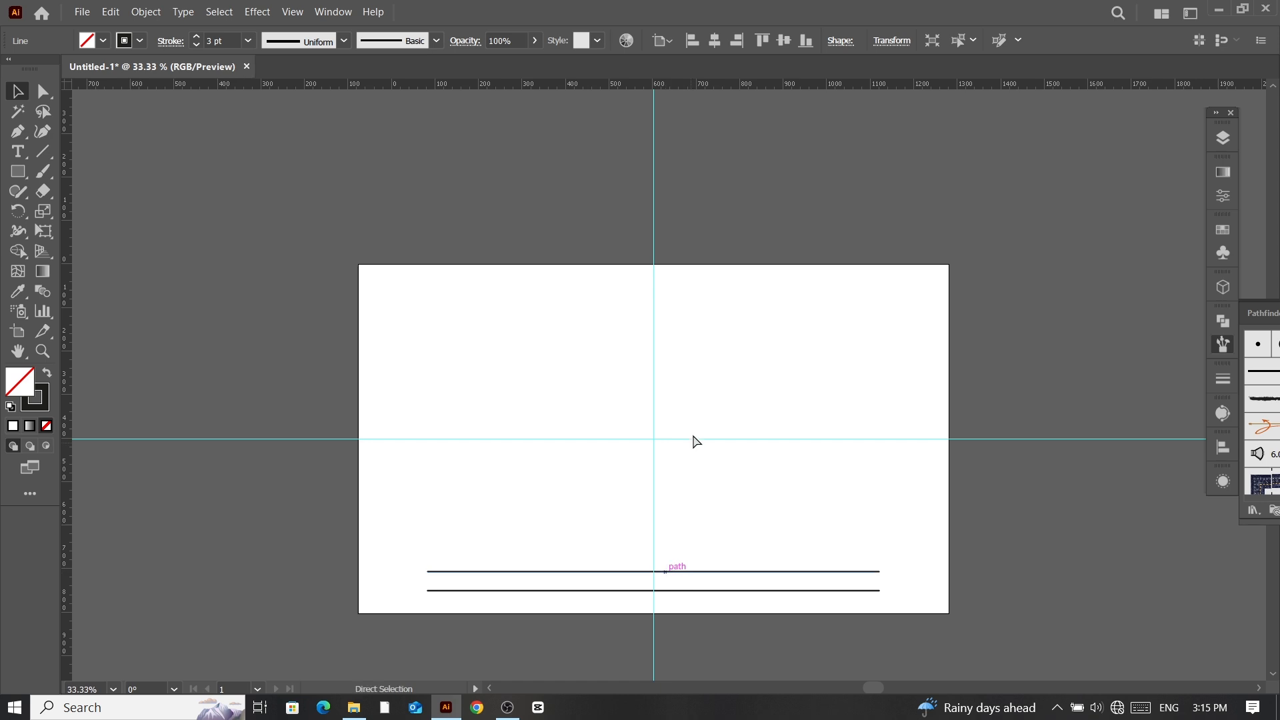
key(ctrl+d)
key(ctrl+d)
key(ctrl+d)
key(ctrl+d)
key(ctrl+d)
key(ctrl+d)
key(ctrl+d)
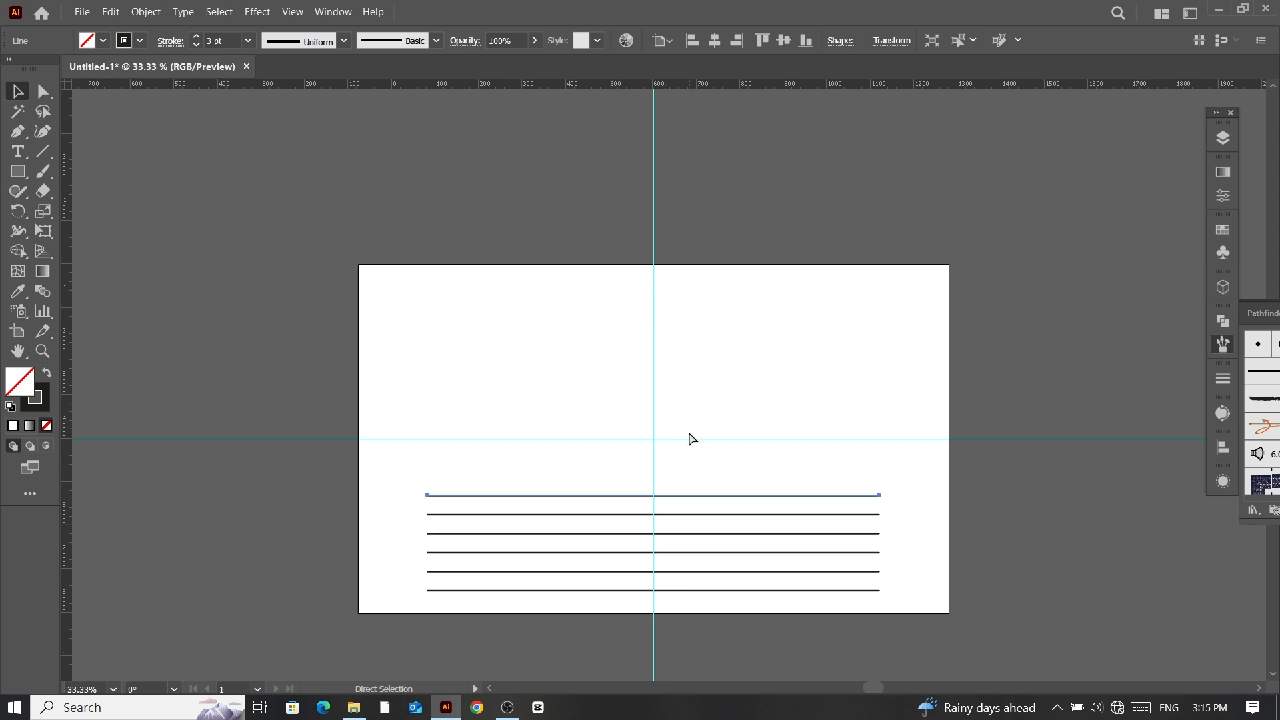
key(ctrl+d)
key(ctrl+d)
key(ctrl+d)
key(ctrl+d)
key(ctrl+d)
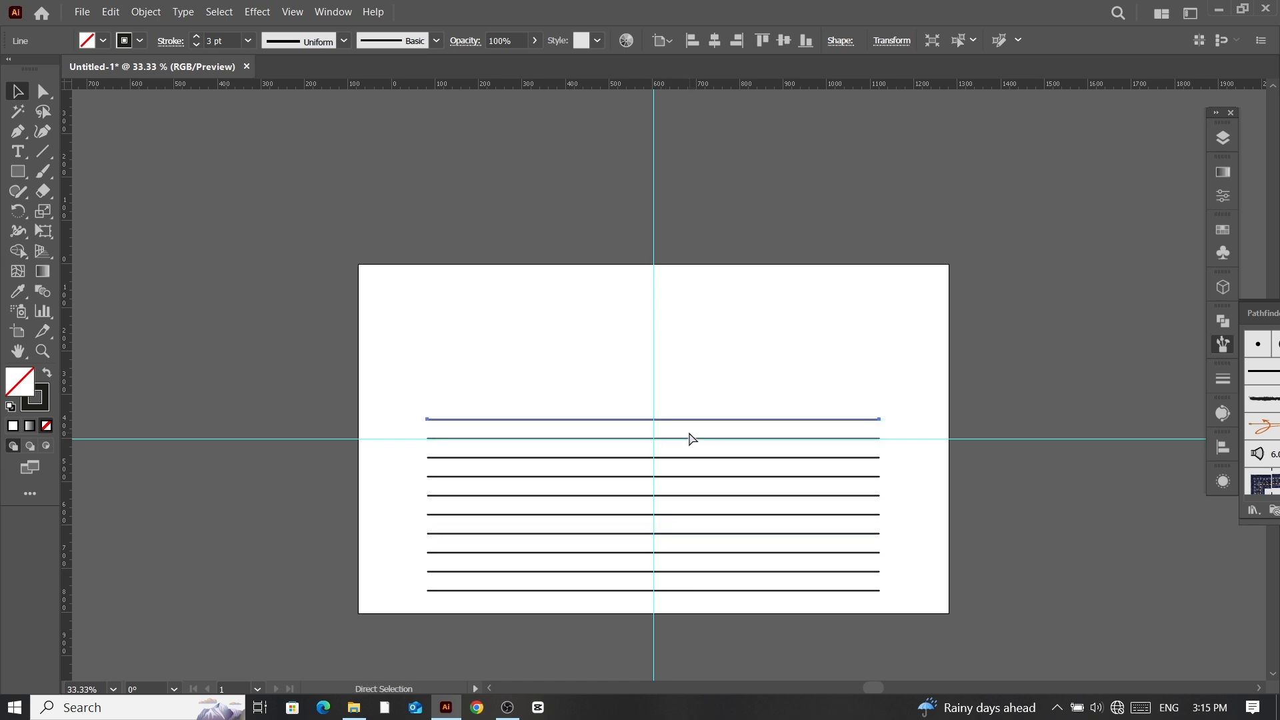
key(ctrl+d)
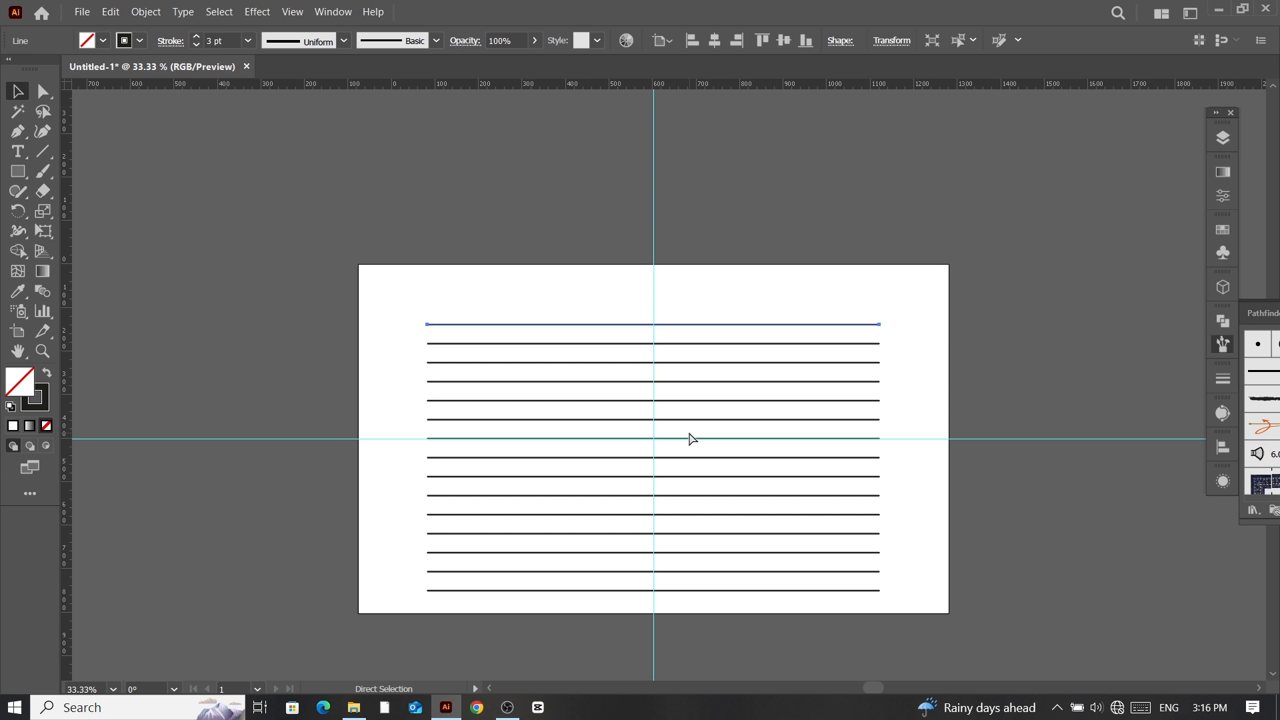
key(ctrl+d)
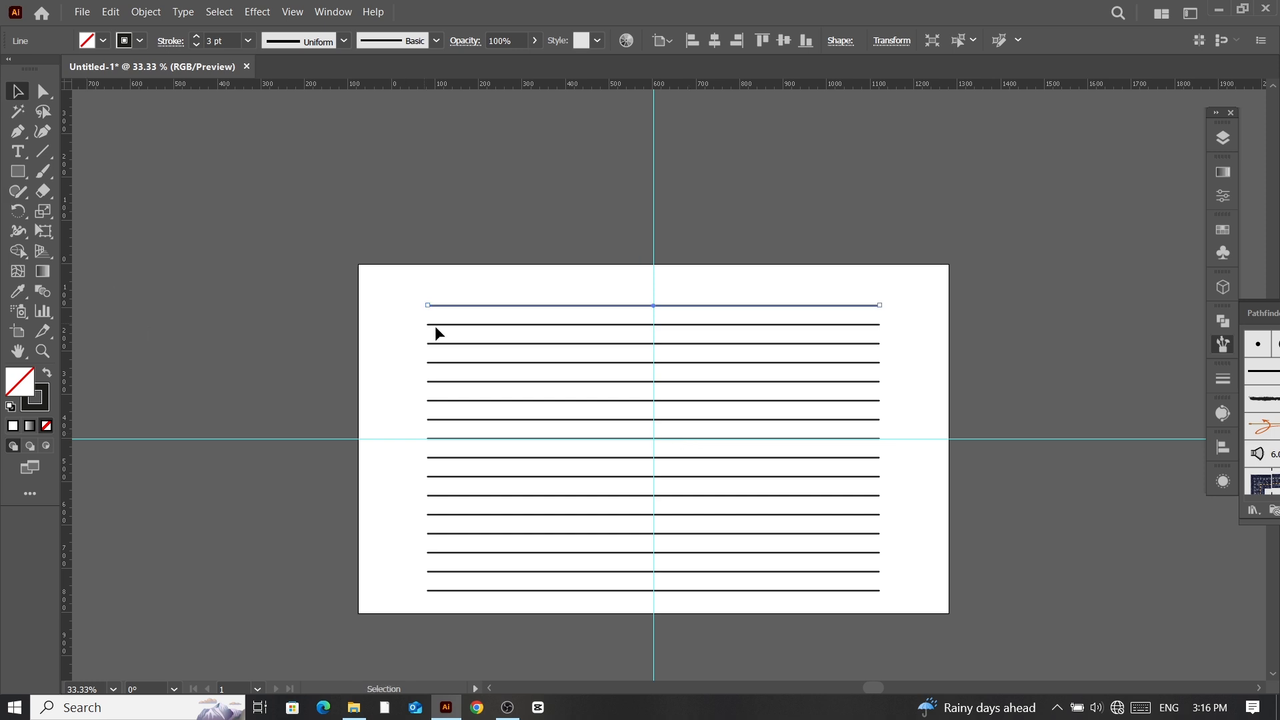
Step: Group all the horizontal lines and centre the group vertically on the artboard
drag(410, 274, 531, 607)
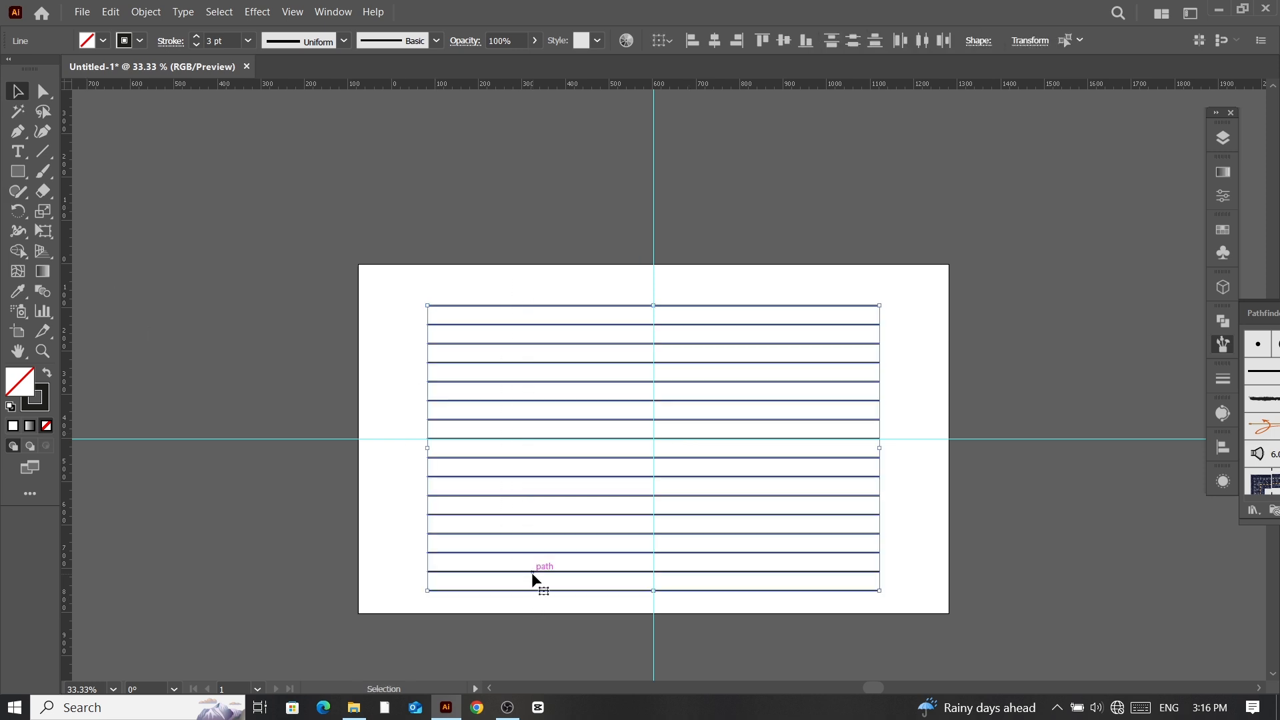
right_click(531, 579)
click(567, 365)
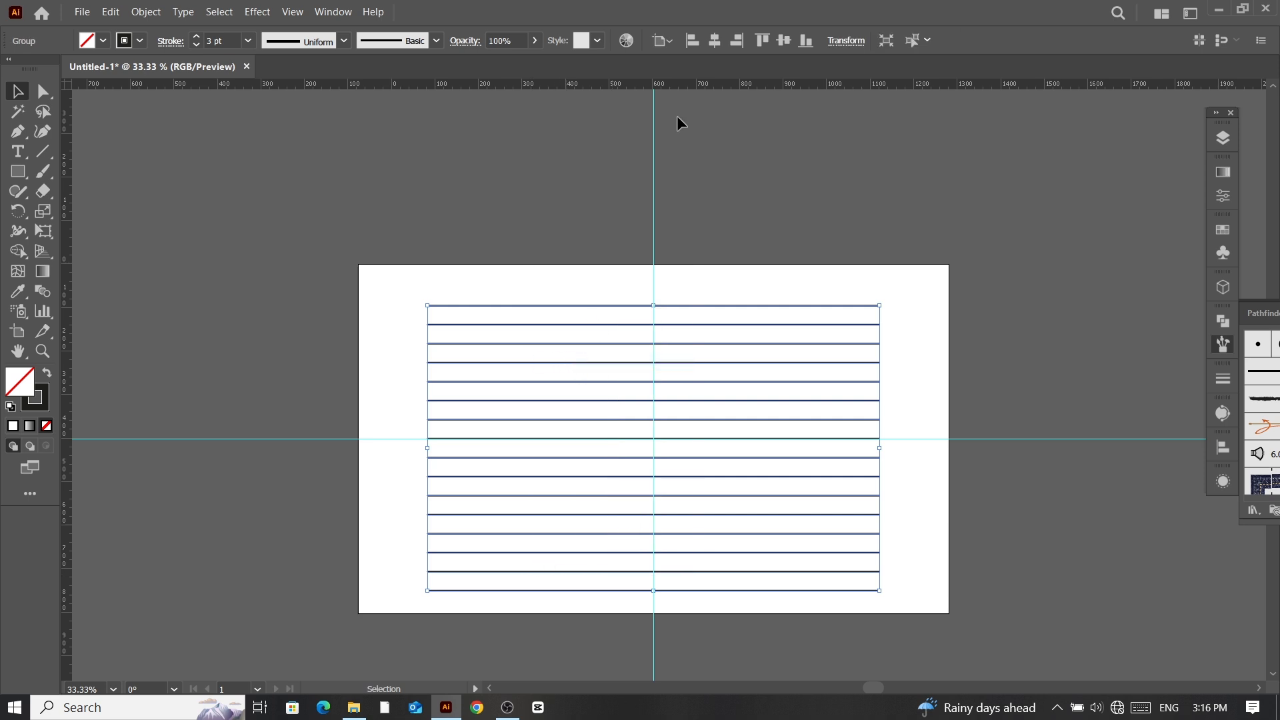
click(784, 40)
Step: Reflect a copy of the line group at a 45° angle to form a grid of horizontal and vertical lines
right_click(740, 392)
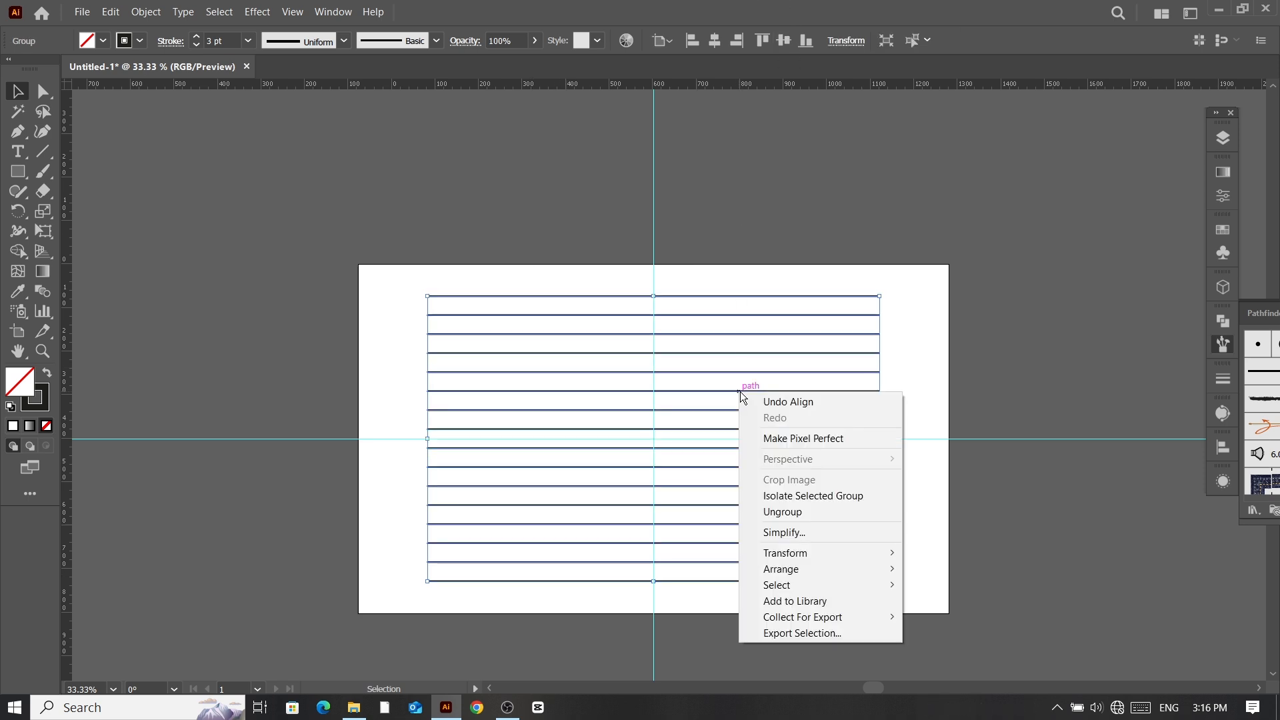
mouse_move(810, 555)
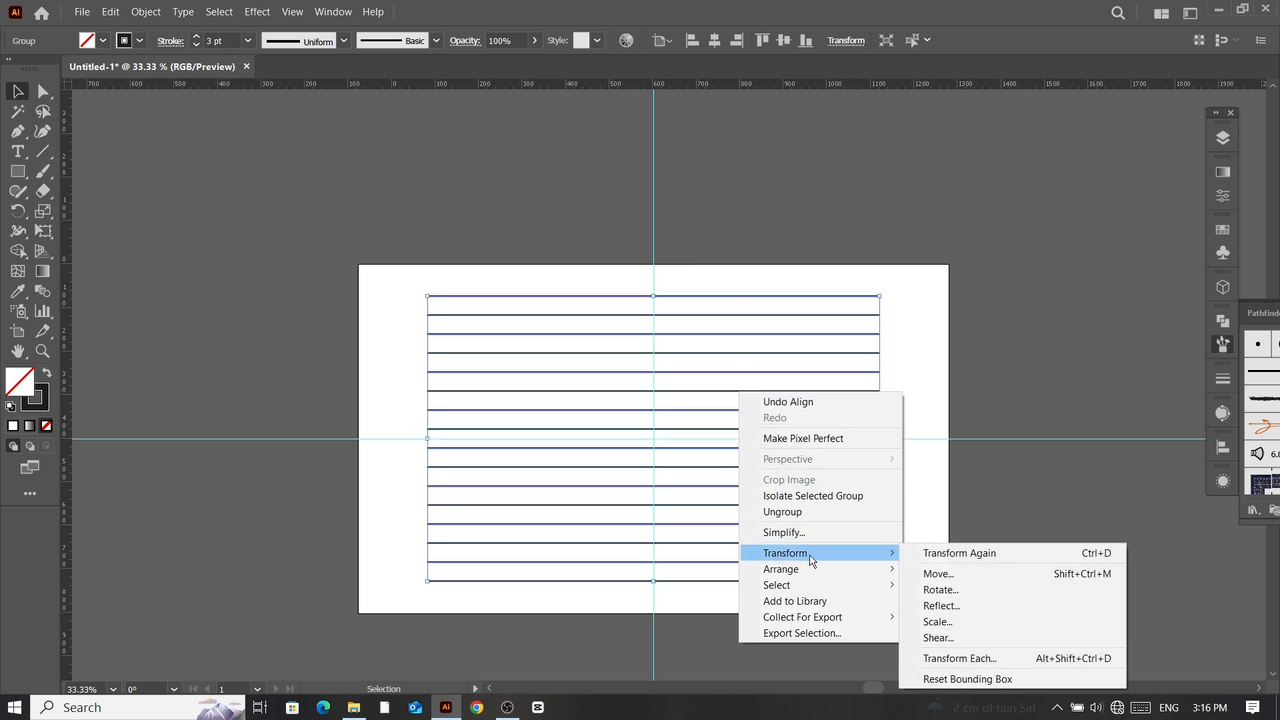
click(993, 612)
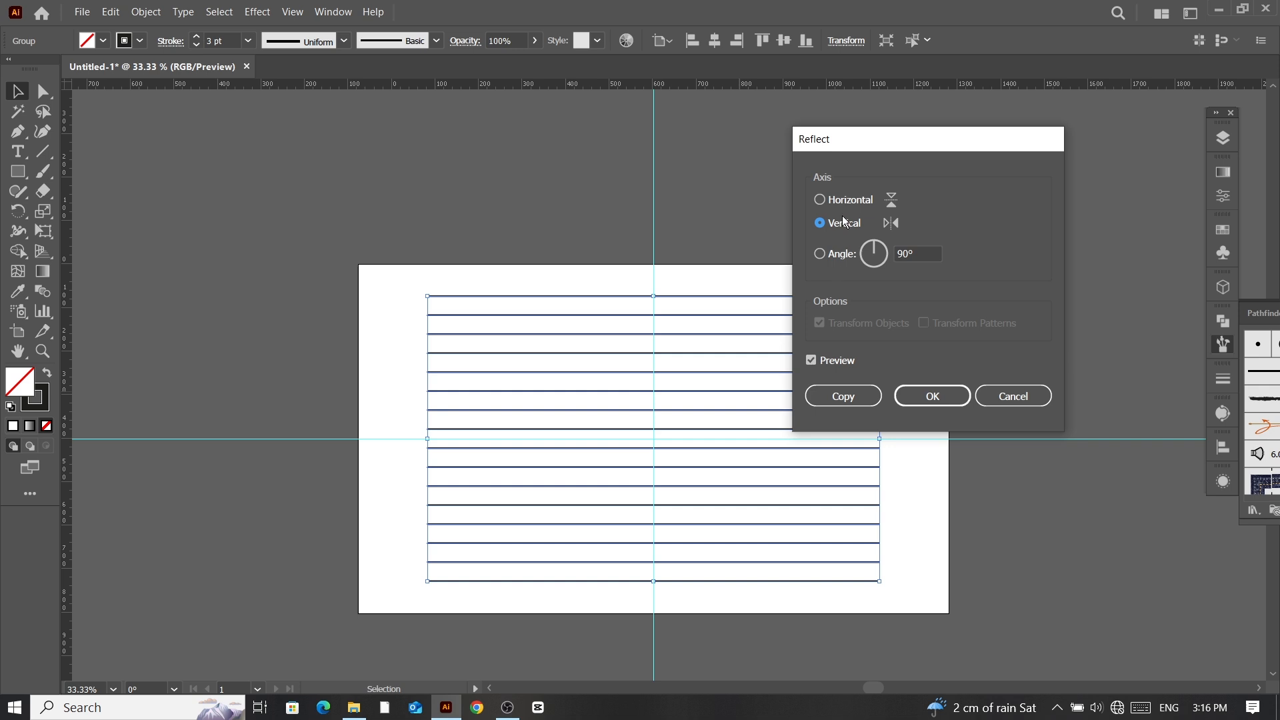
double_click(913, 257)
text(45)
key(Tab)
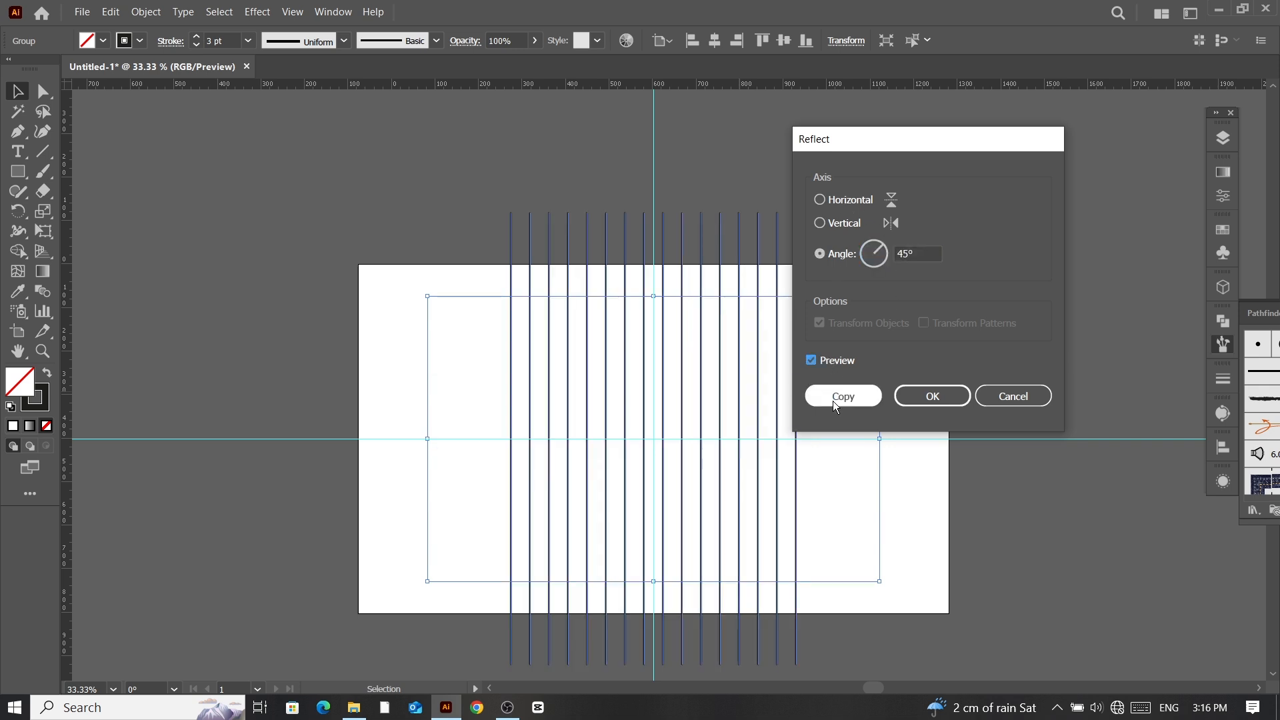
click(843, 402)
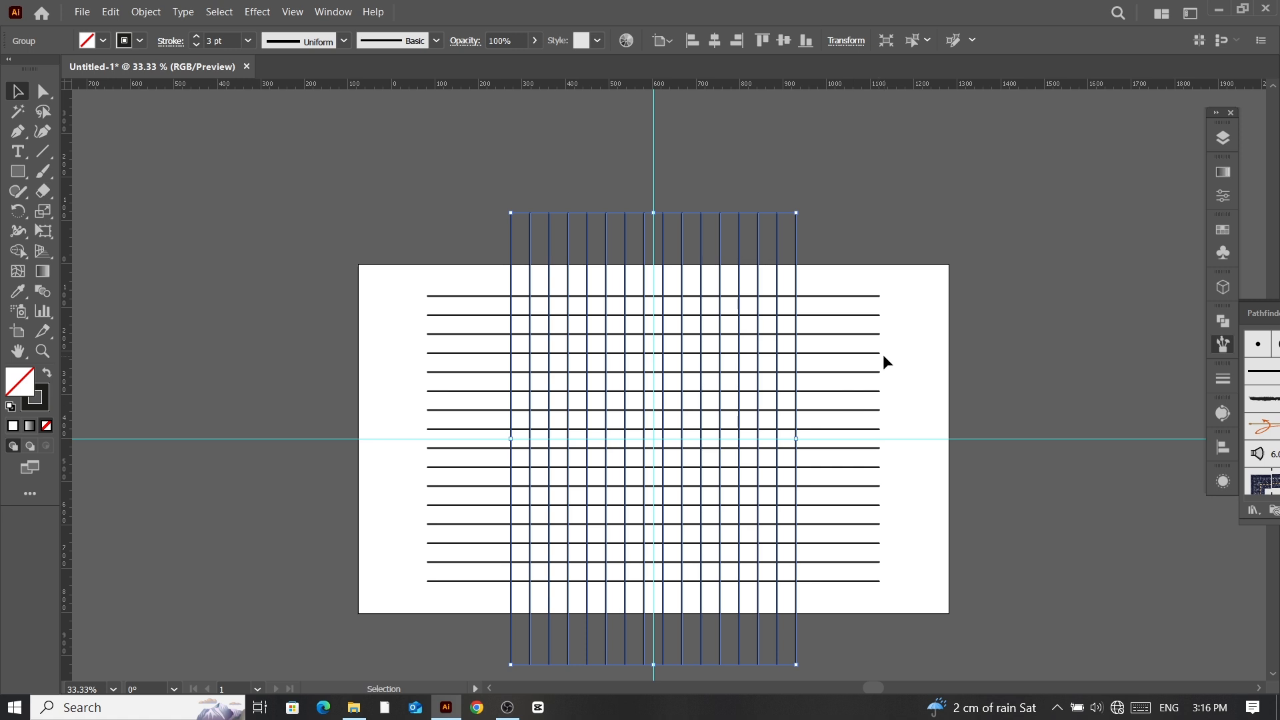
Step: Draw a circle about 655 px in diameter centred on the guide intersection, reaching the outermost grid lines
click(922, 364)
drag(18, 172, 81, 217)
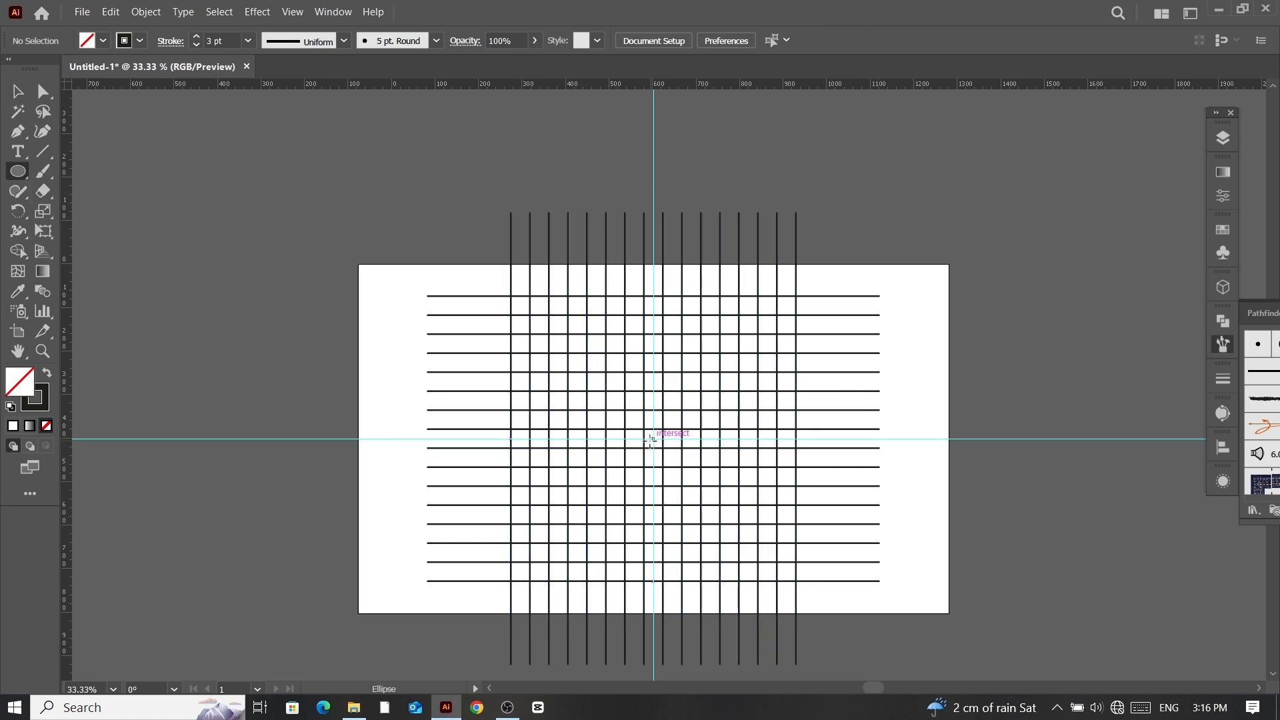
drag(653, 438, 749, 581)
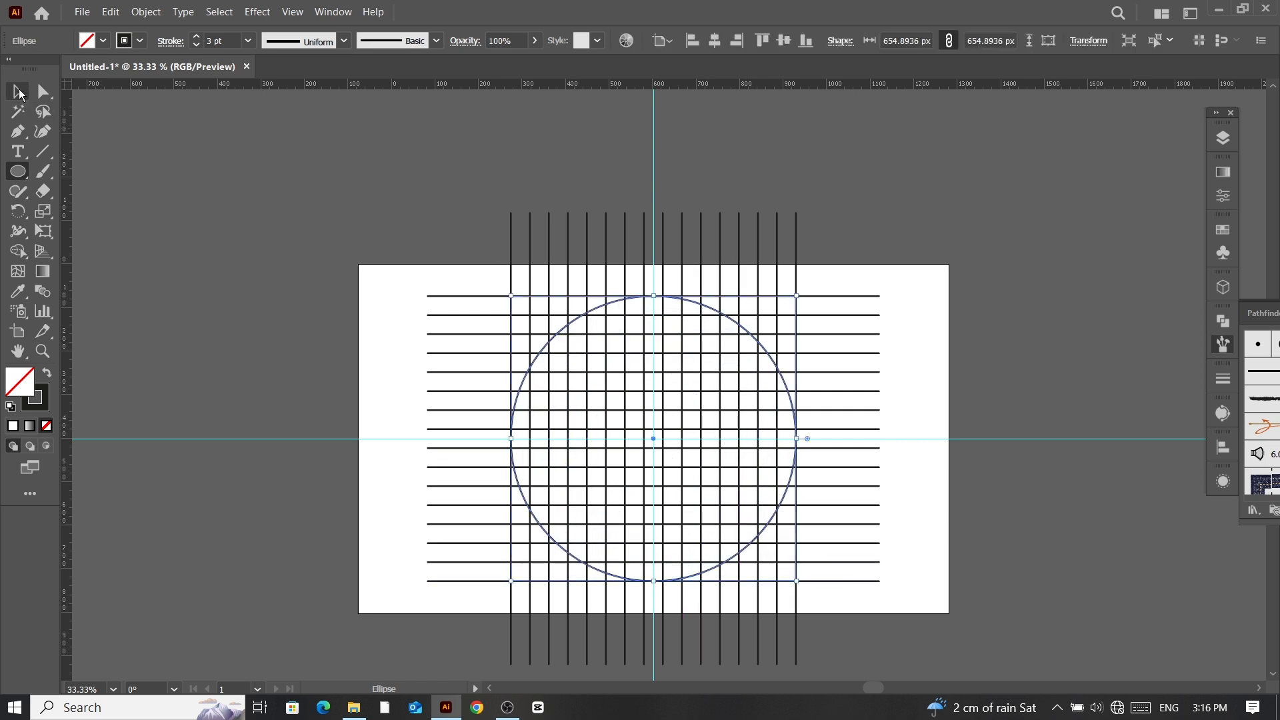
Step: Copy the circle, paste it in front and scale it from its centre to sit one grid cell inside the original
key(v)
scroll(820, 457, up, 2)
scroll(800, 447, down, 1)
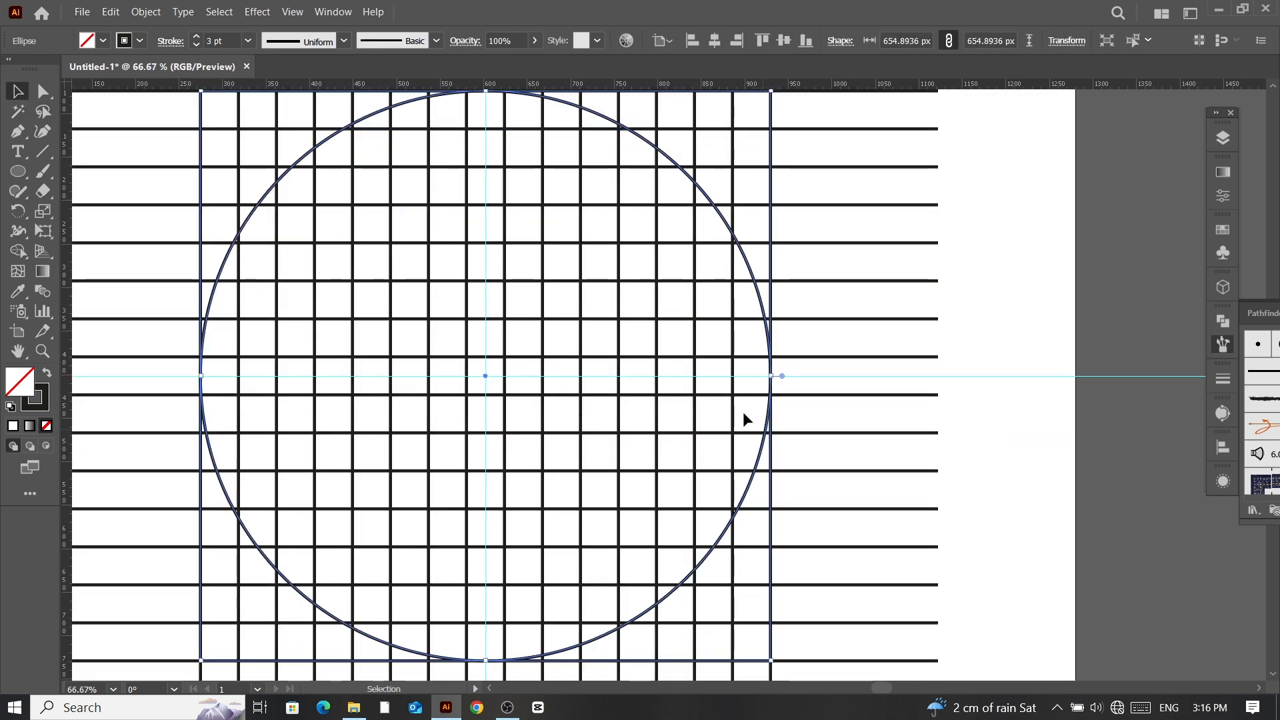
click(111, 11)
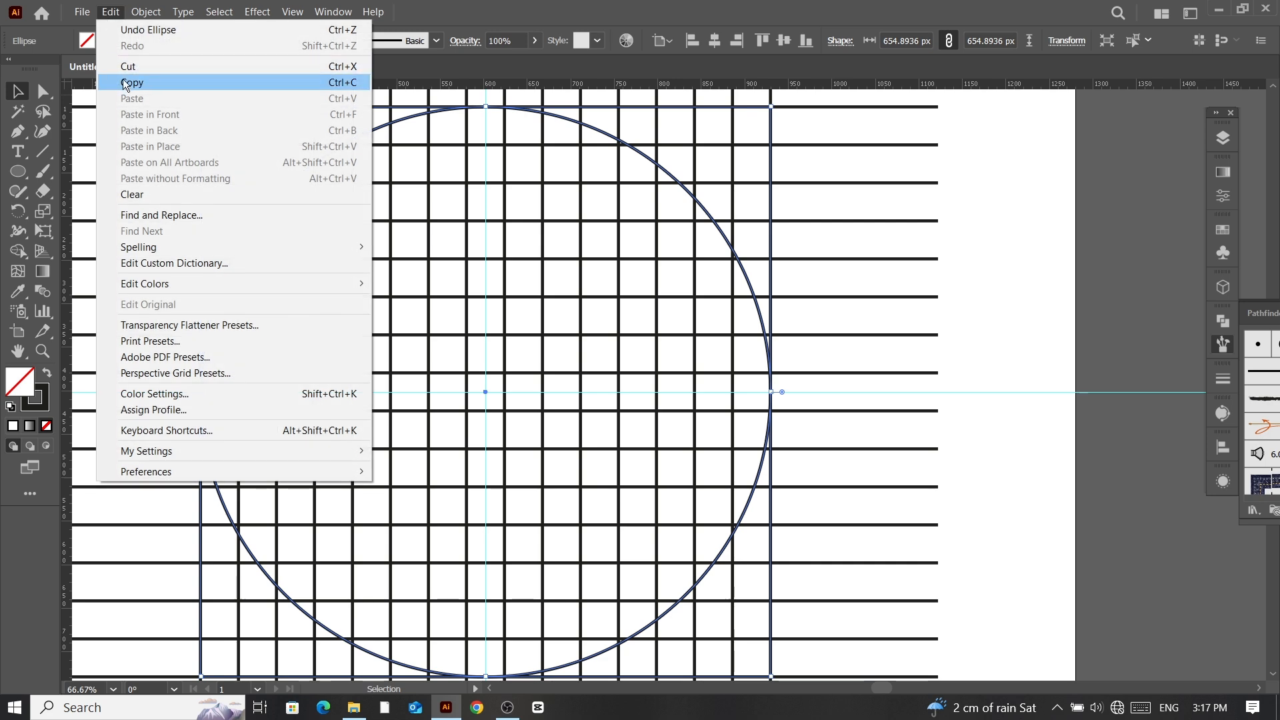
click(112, 13)
click(111, 11)
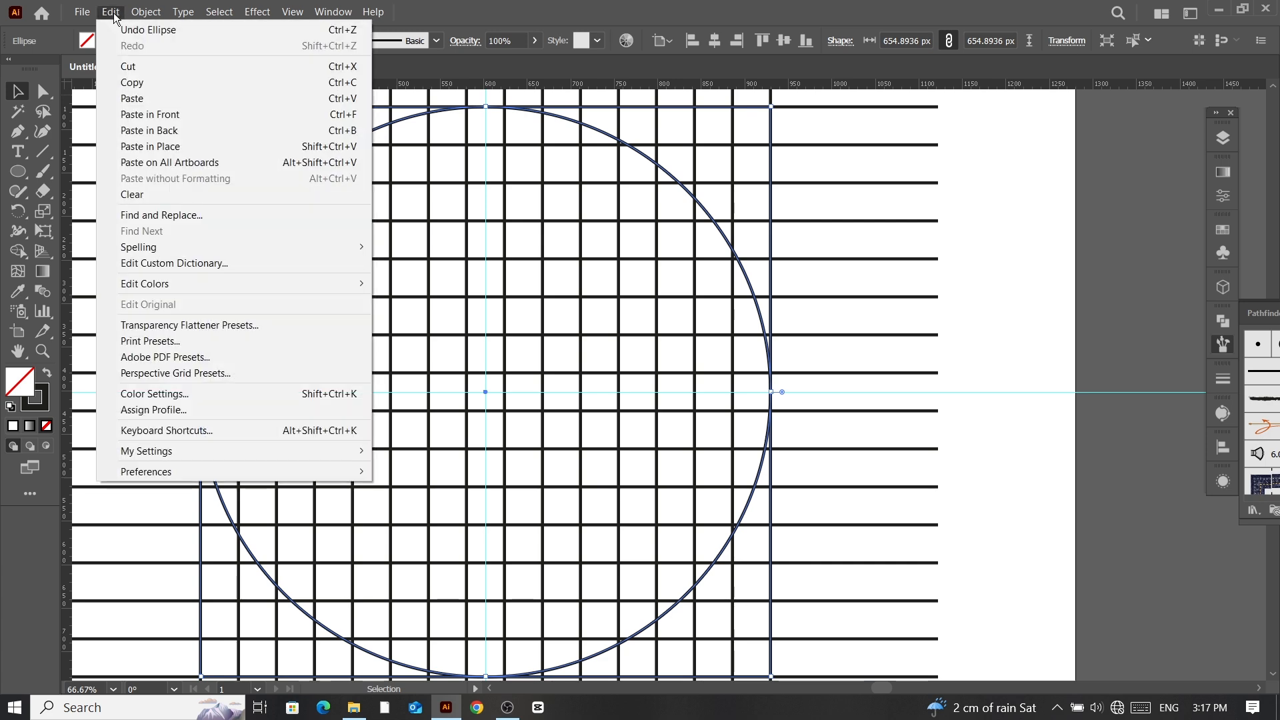
click(136, 115)
drag(200, 106, 222, 141)
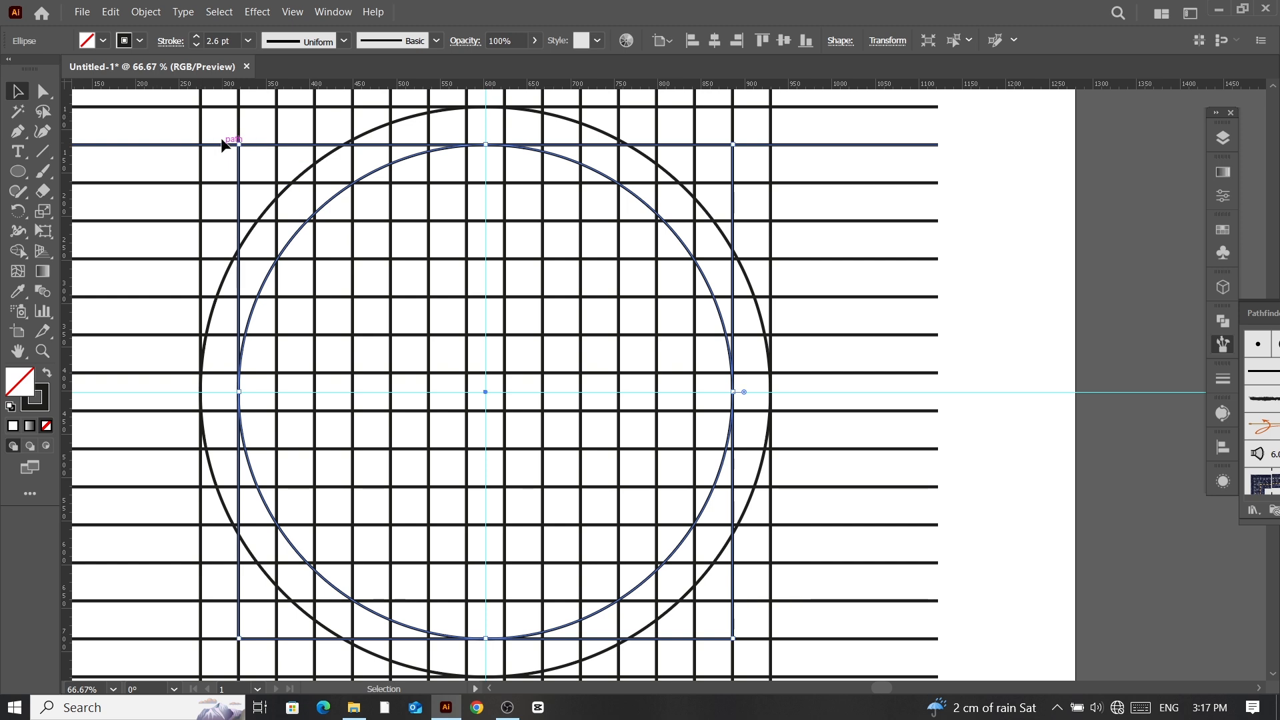
Step: Paste two more copies of the circle in front, scaling them concentrically to two and three grid cells inside the outer circle
click(112, 13)
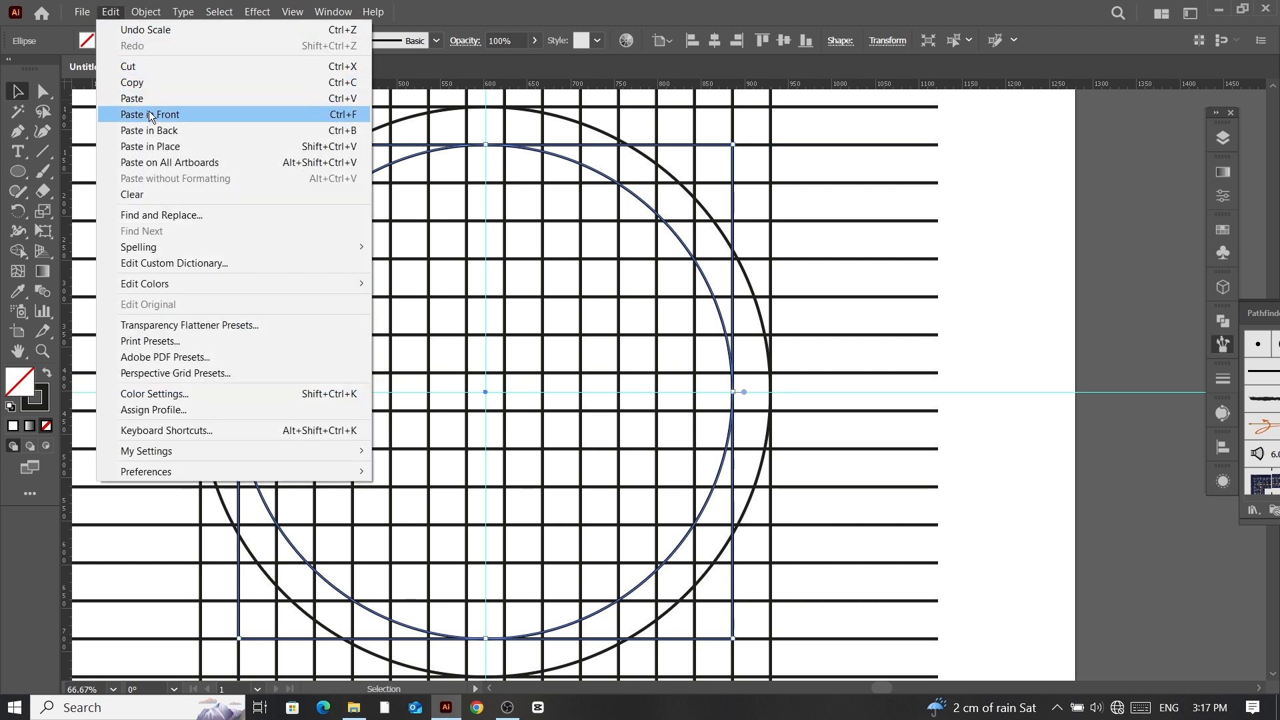
click(152, 115)
drag(201, 106, 238, 187)
click(111, 12)
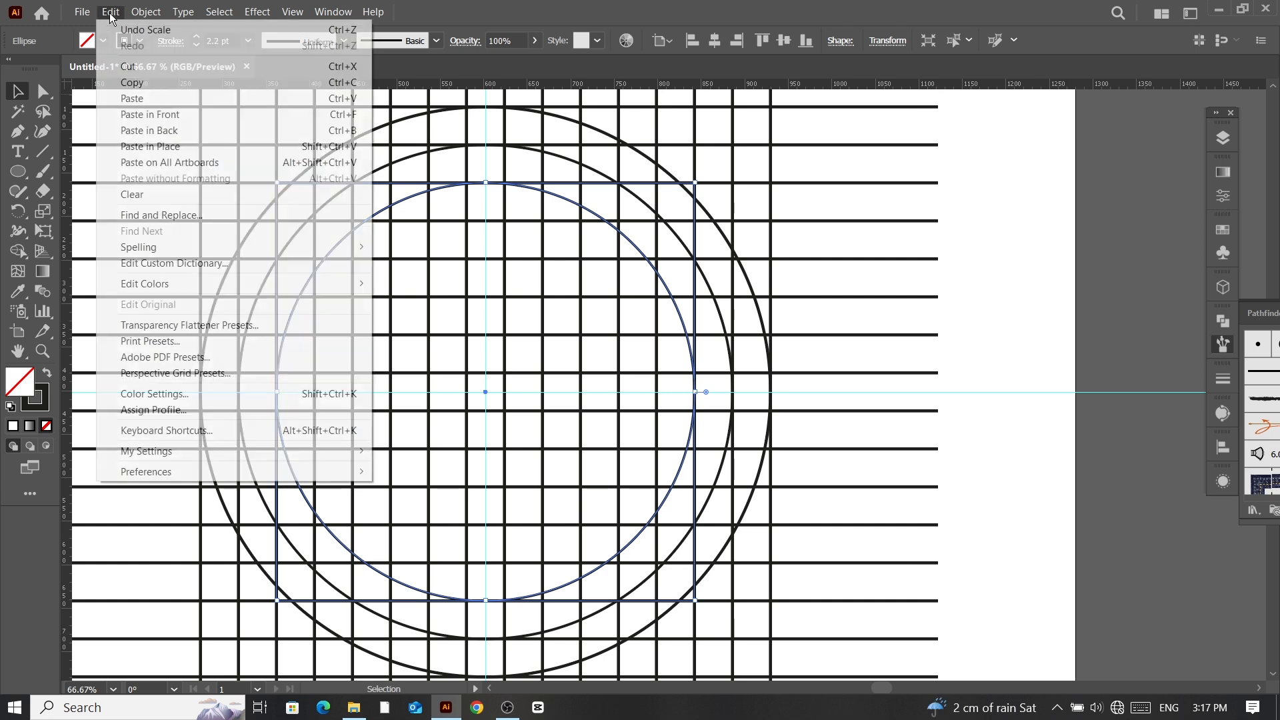
click(142, 115)
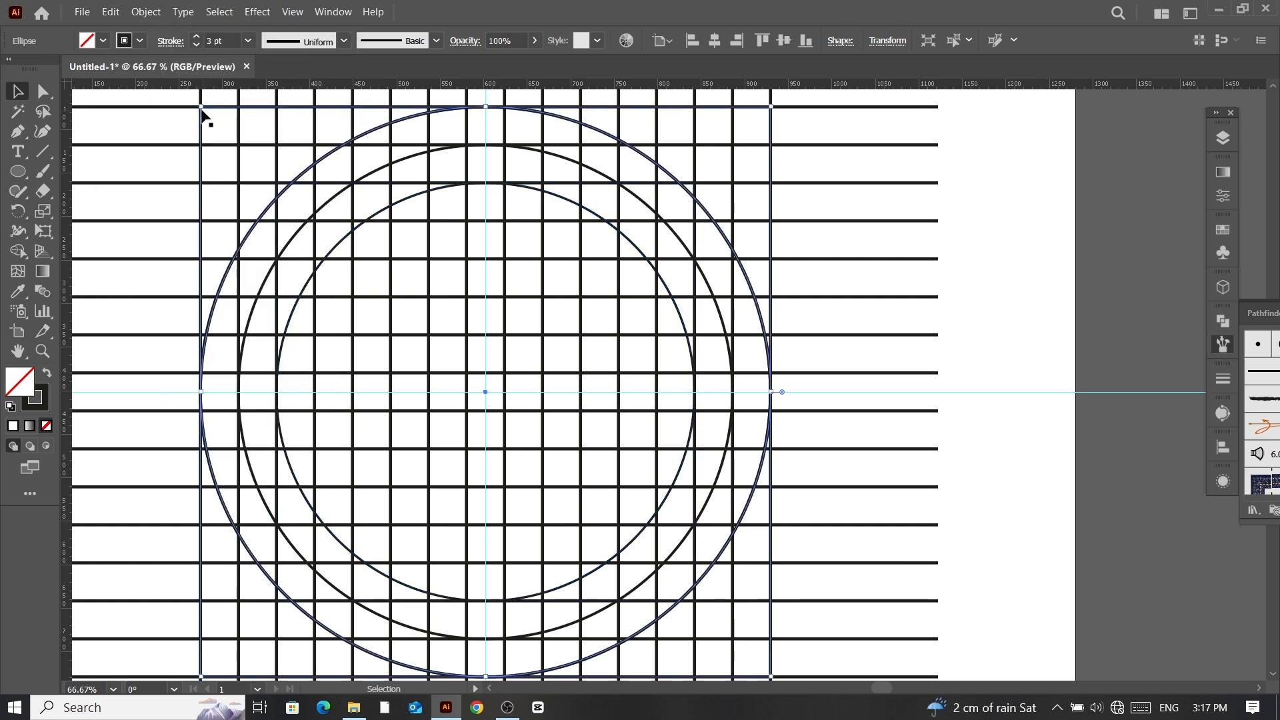
mouse_move(201, 108)
mouse_down()
mouse_move(280, 212)
mouse_move(314, 220)
mouse_up()
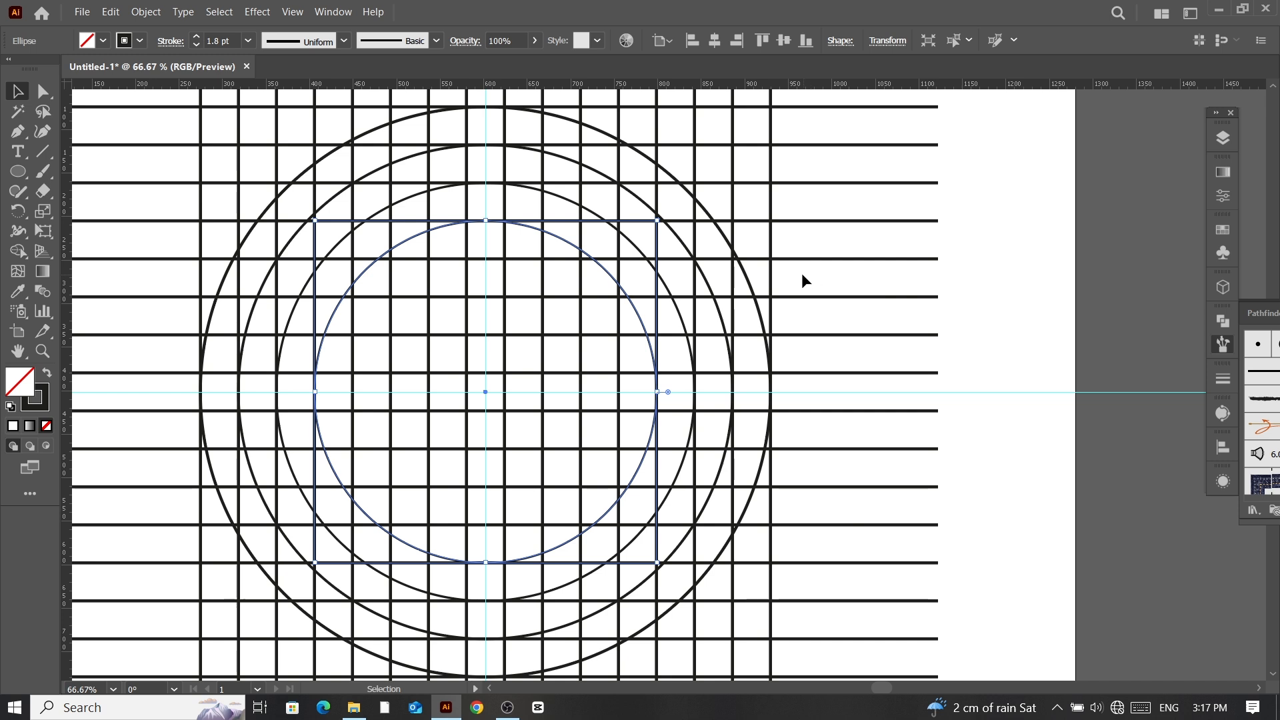
Step: Select all the artwork for the Shape Builder tool, with no stroke and a red fill
key(a)
key(ctrl+a)
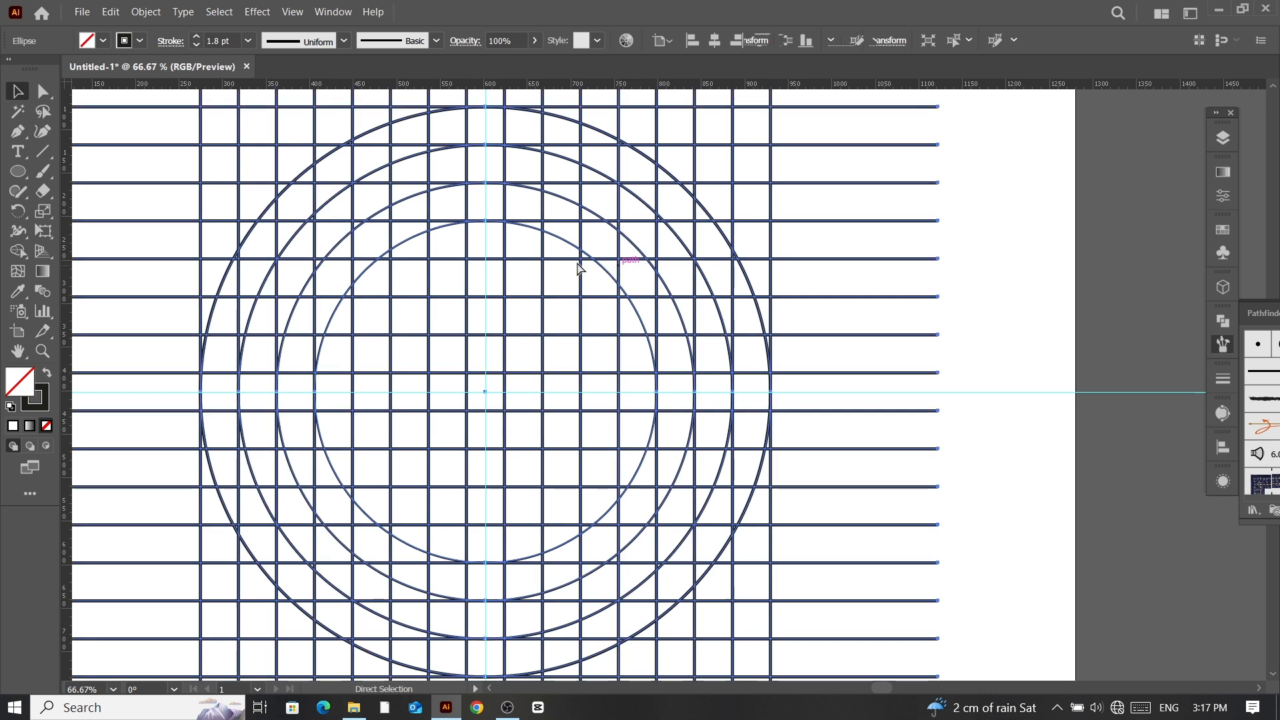
key(v)
key(shift+m)
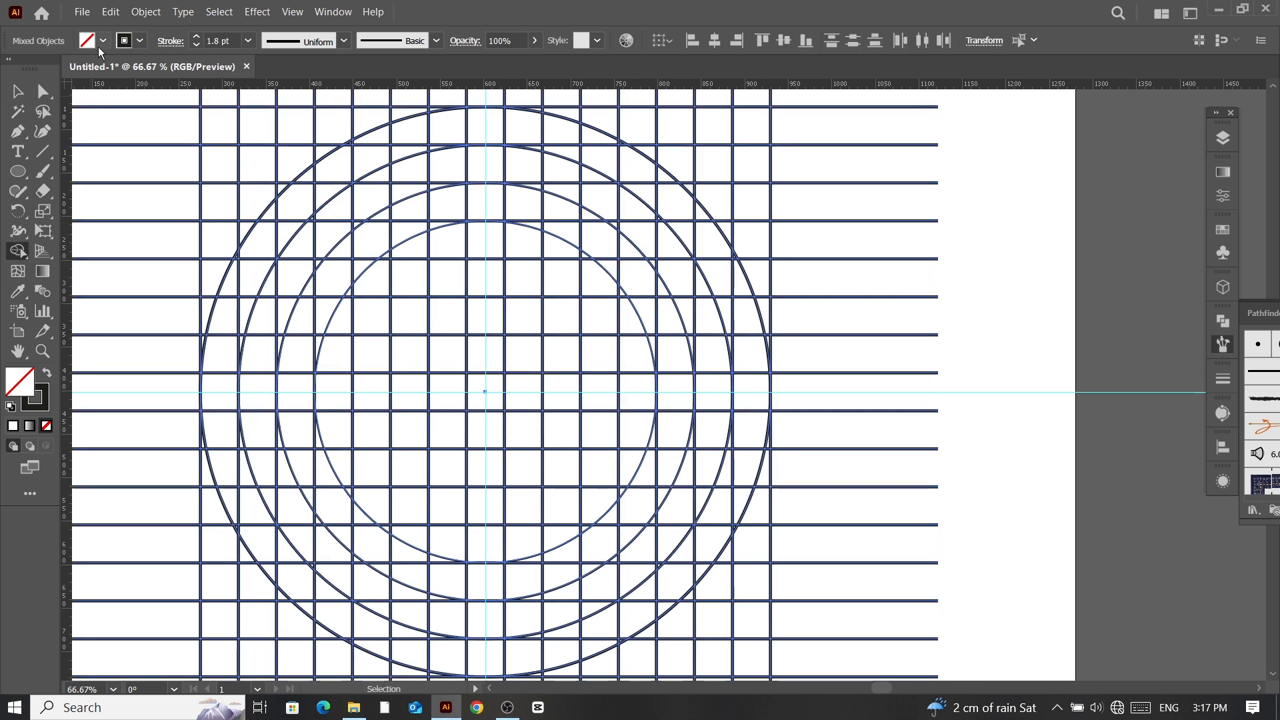
click(140, 41)
click(11, 69)
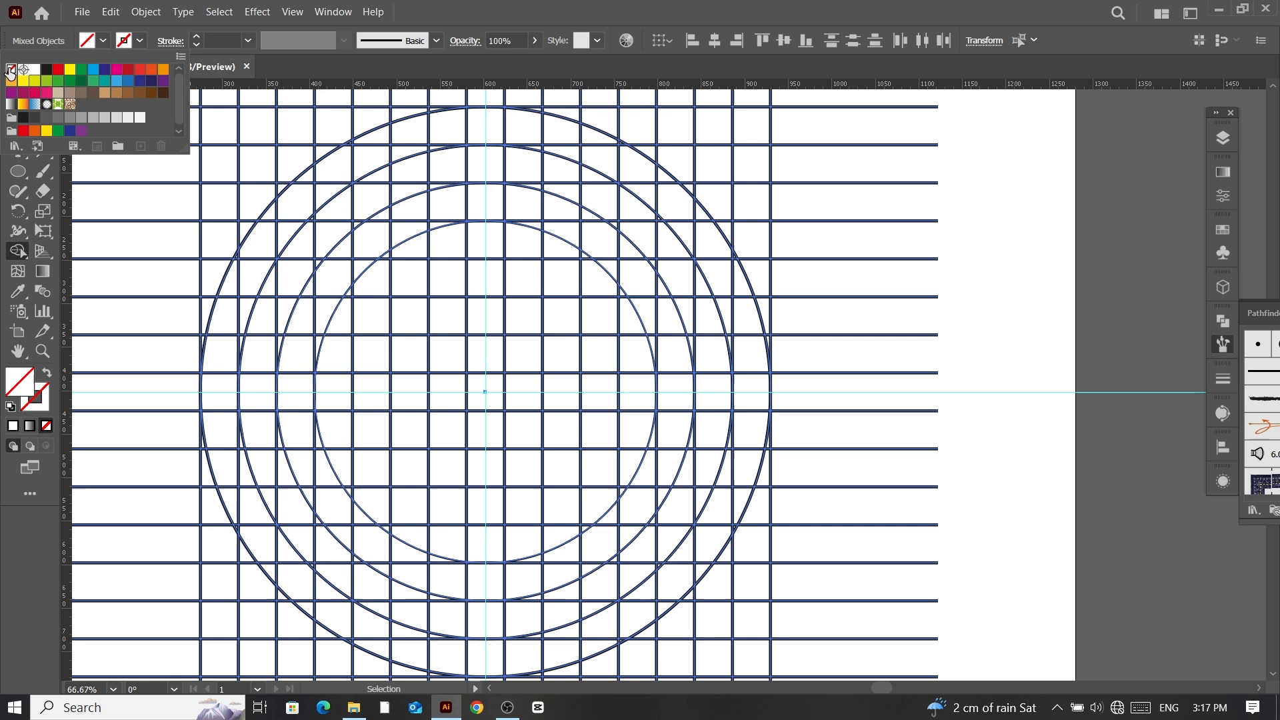
click(103, 42)
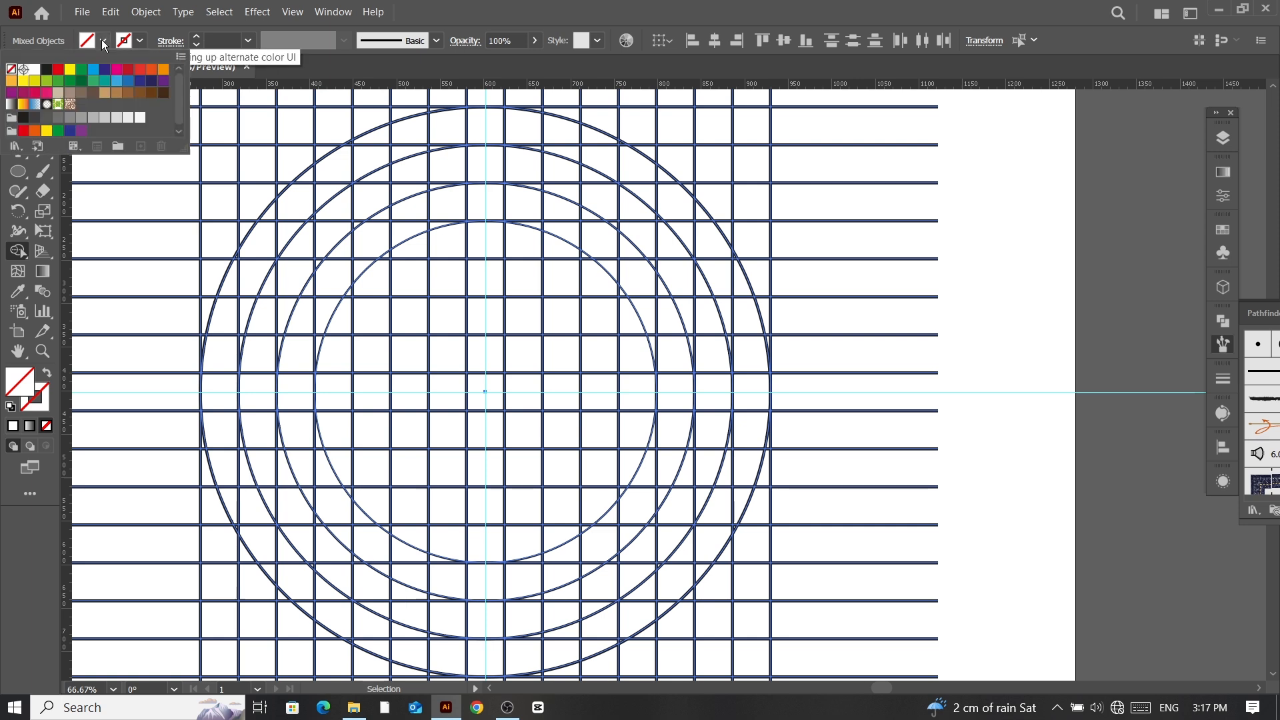
click(59, 70)
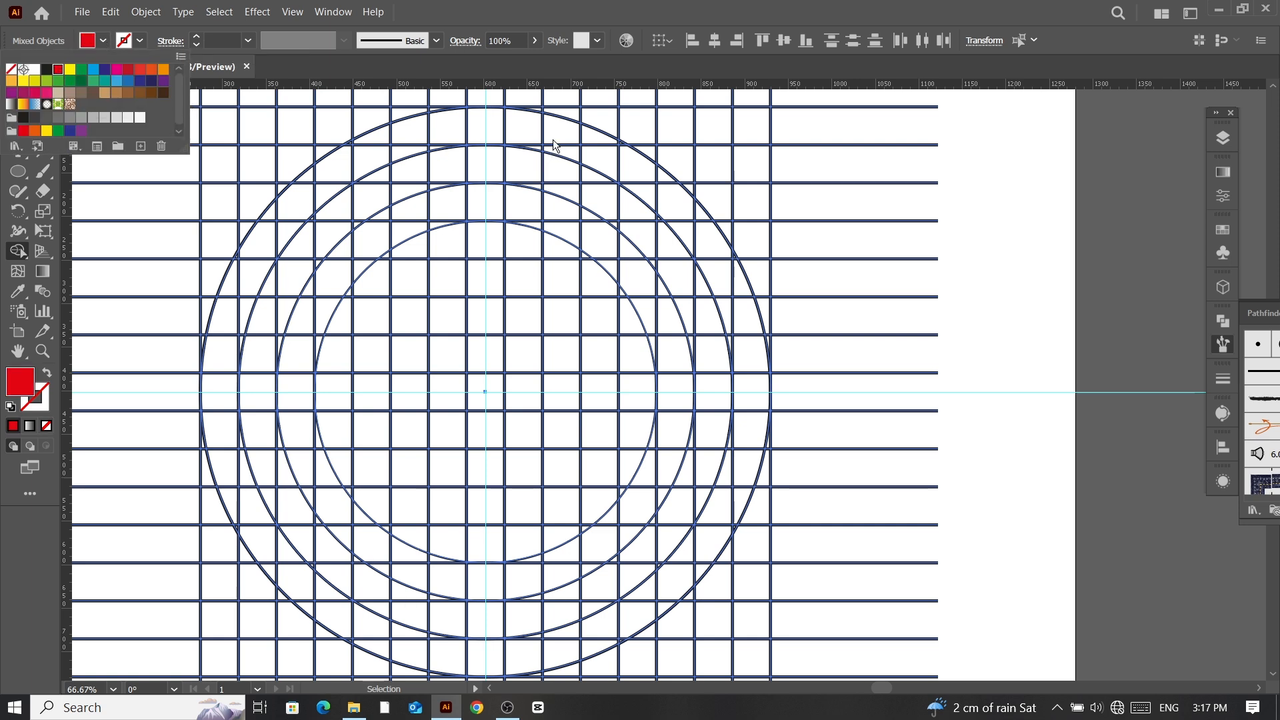
Step: Merge the grid columns on both sides of the central column within the outer circle into red bars, joined by a central crossbar
click(522, 124)
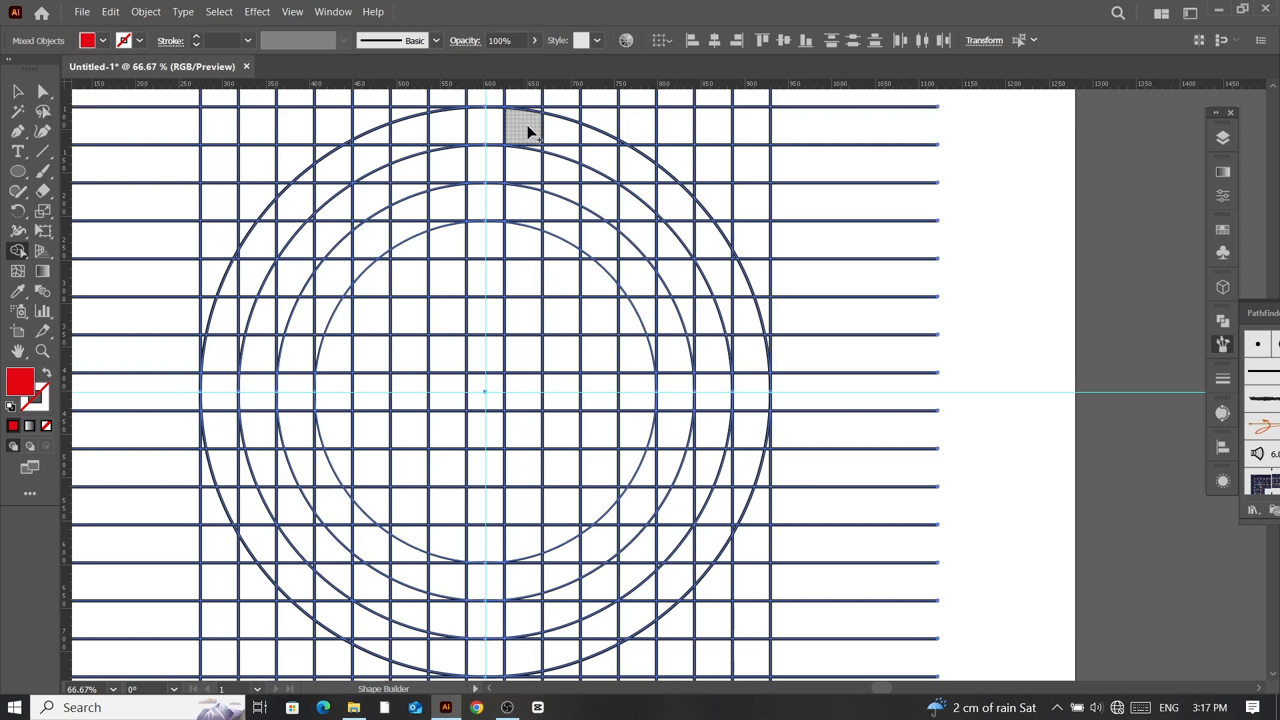
mouse_move(530, 127)
mouse_down()
mouse_move(512, 272)
mouse_move(523, 633)
mouse_up()
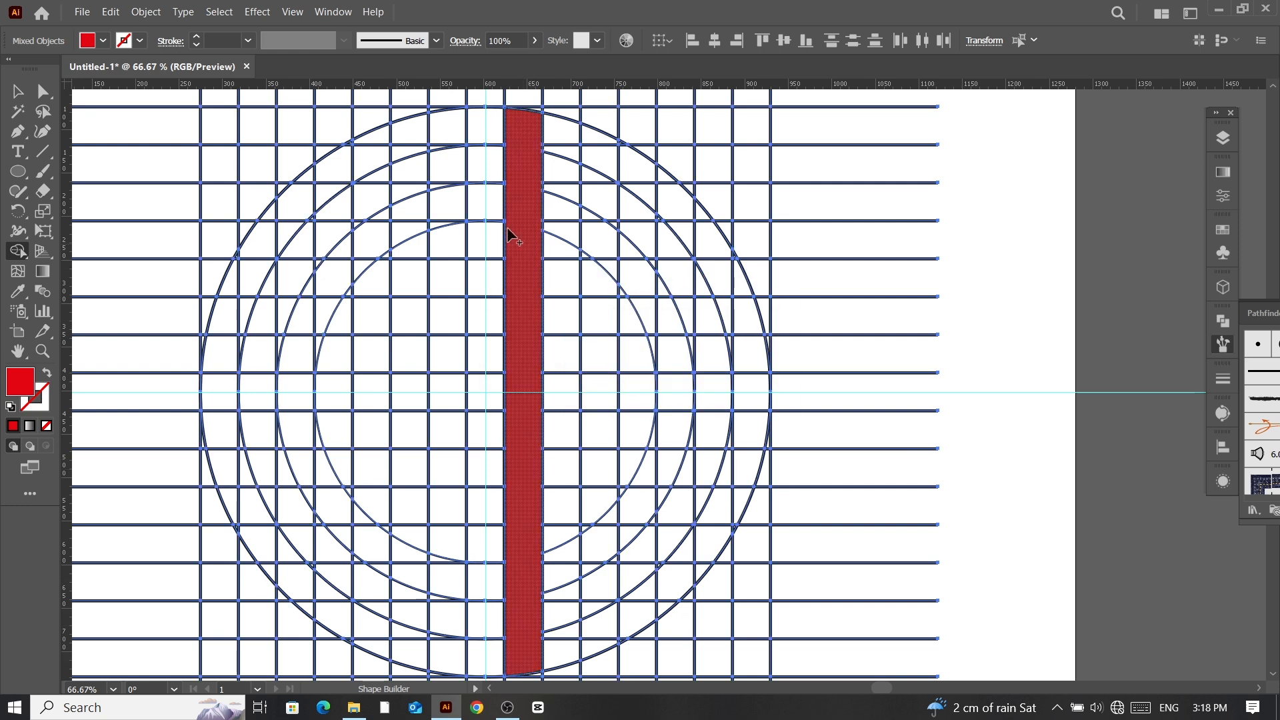
drag(445, 119, 439, 568)
scroll(436, 567, down, 1)
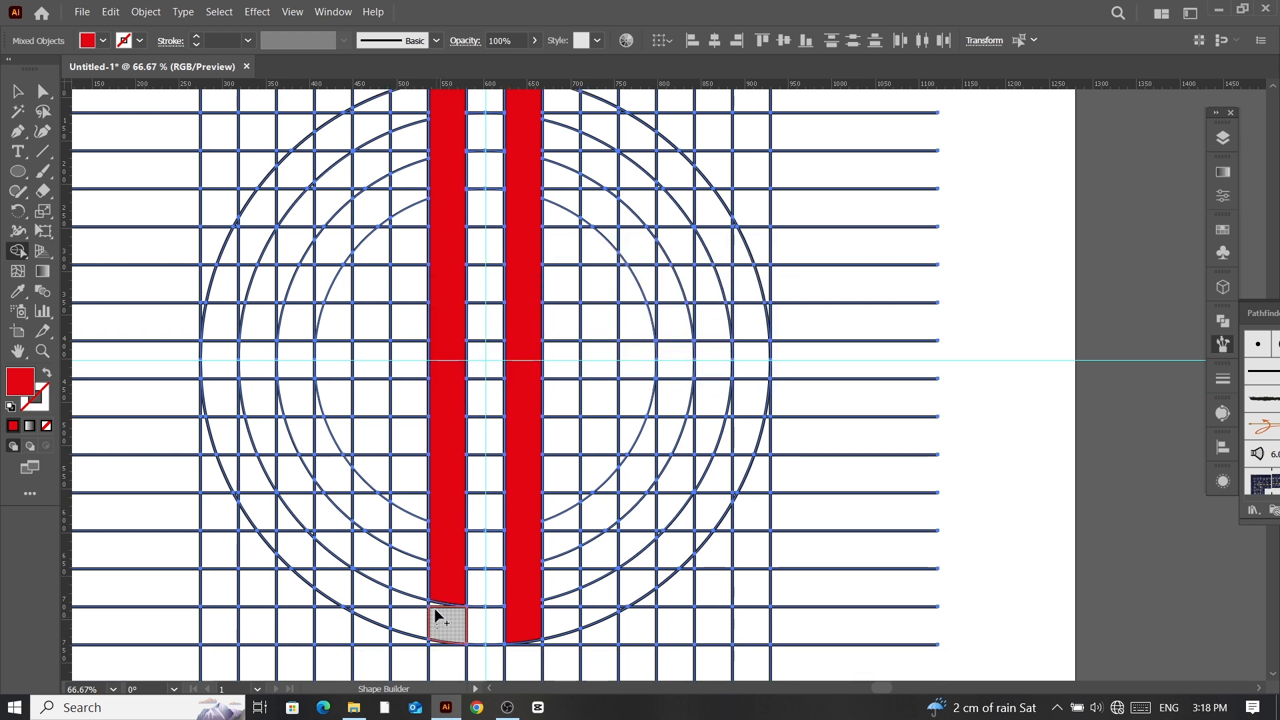
drag(435, 612, 443, 578)
scroll(442, 579, up, 3)
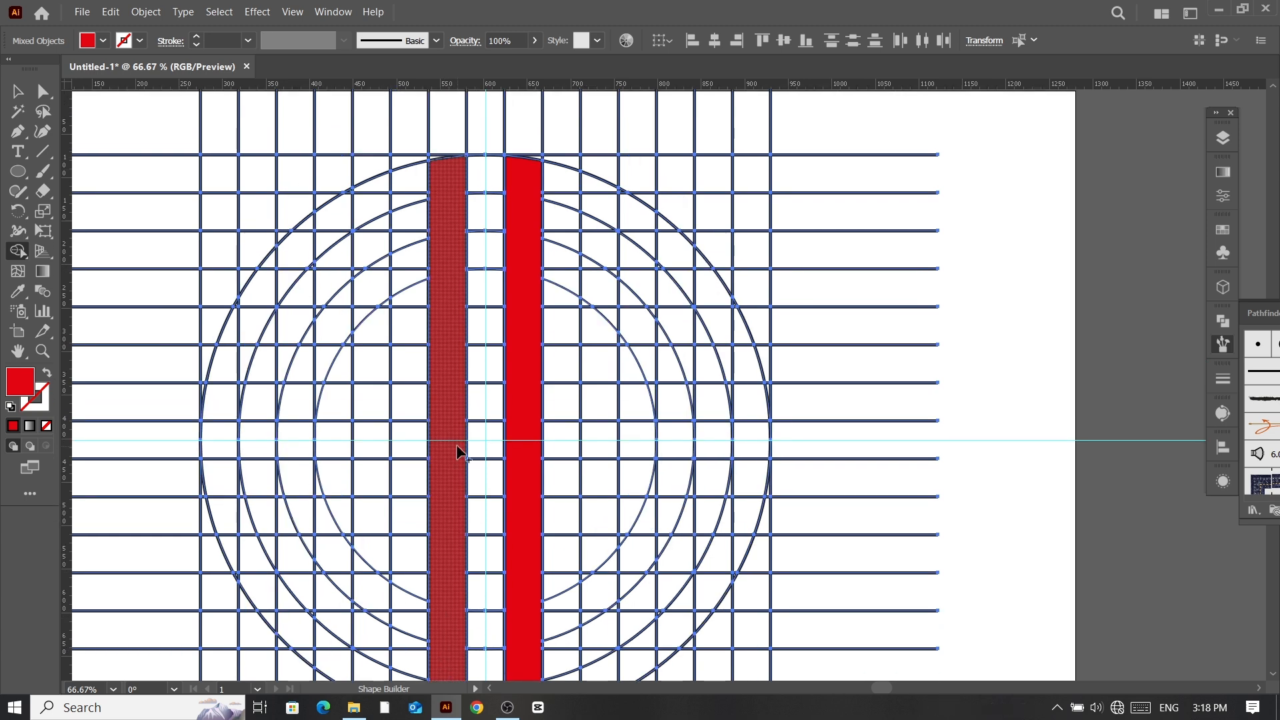
drag(458, 451, 501, 442)
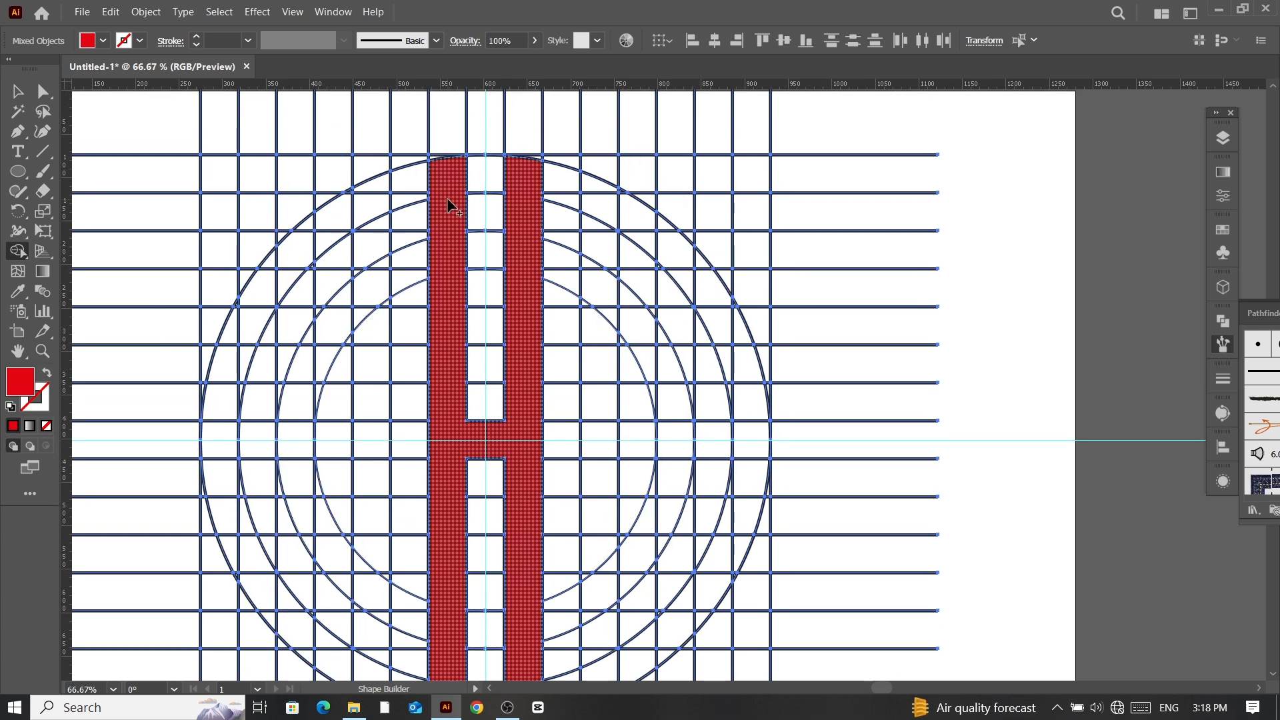
Step: Merge the outer ring's cells from the foot of the H's right bar round the lower-right quarter into a red arc
scroll(563, 620, down, 3)
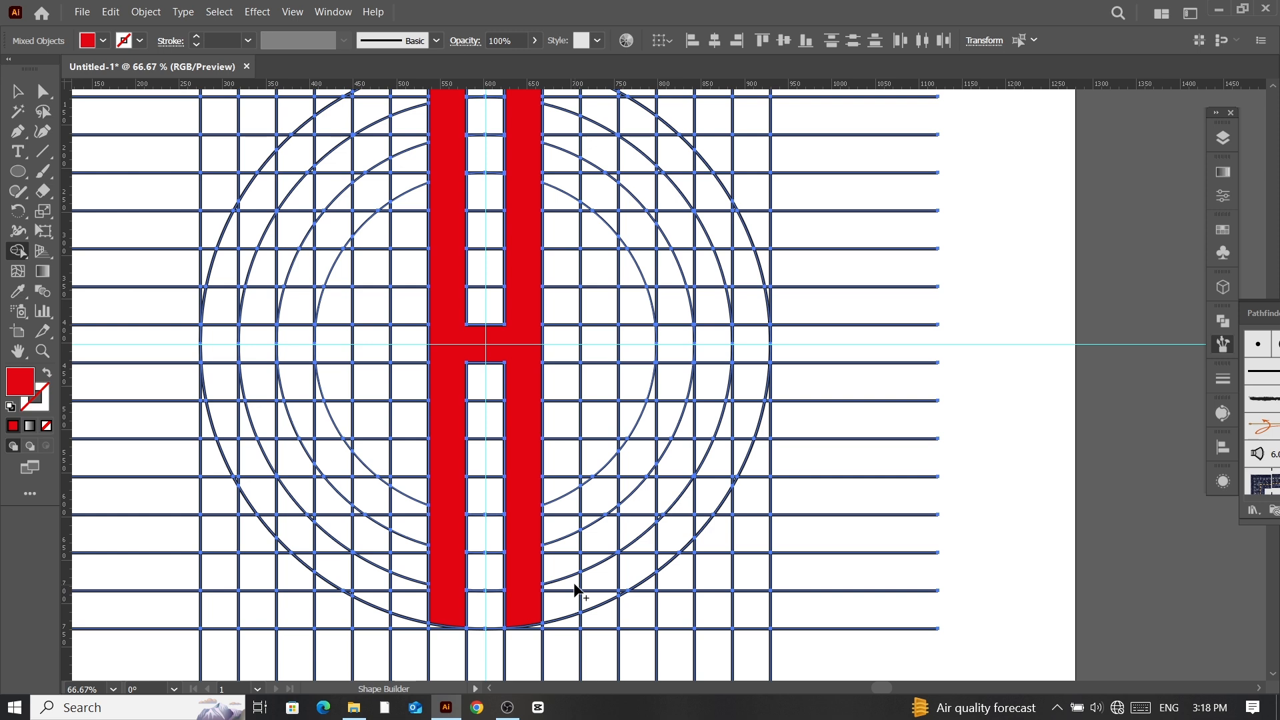
drag(529, 606, 576, 587)
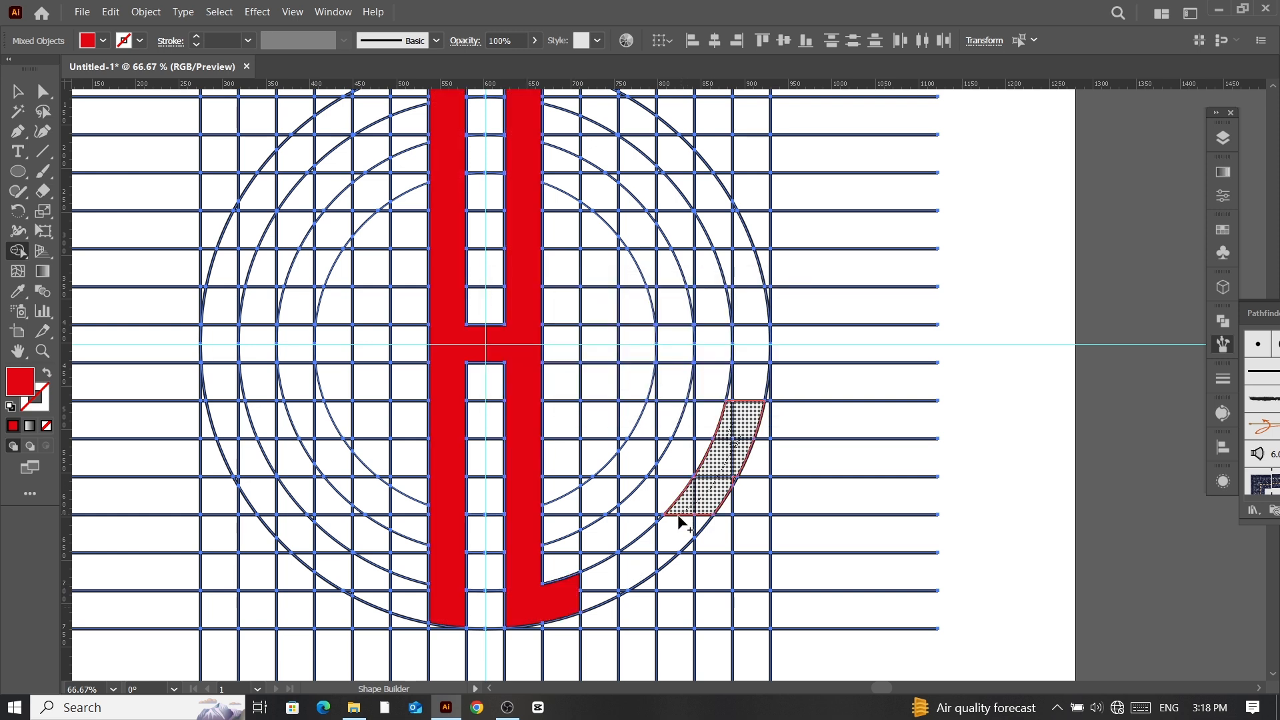
drag(678, 514, 573, 590)
scroll(733, 530, up, 5)
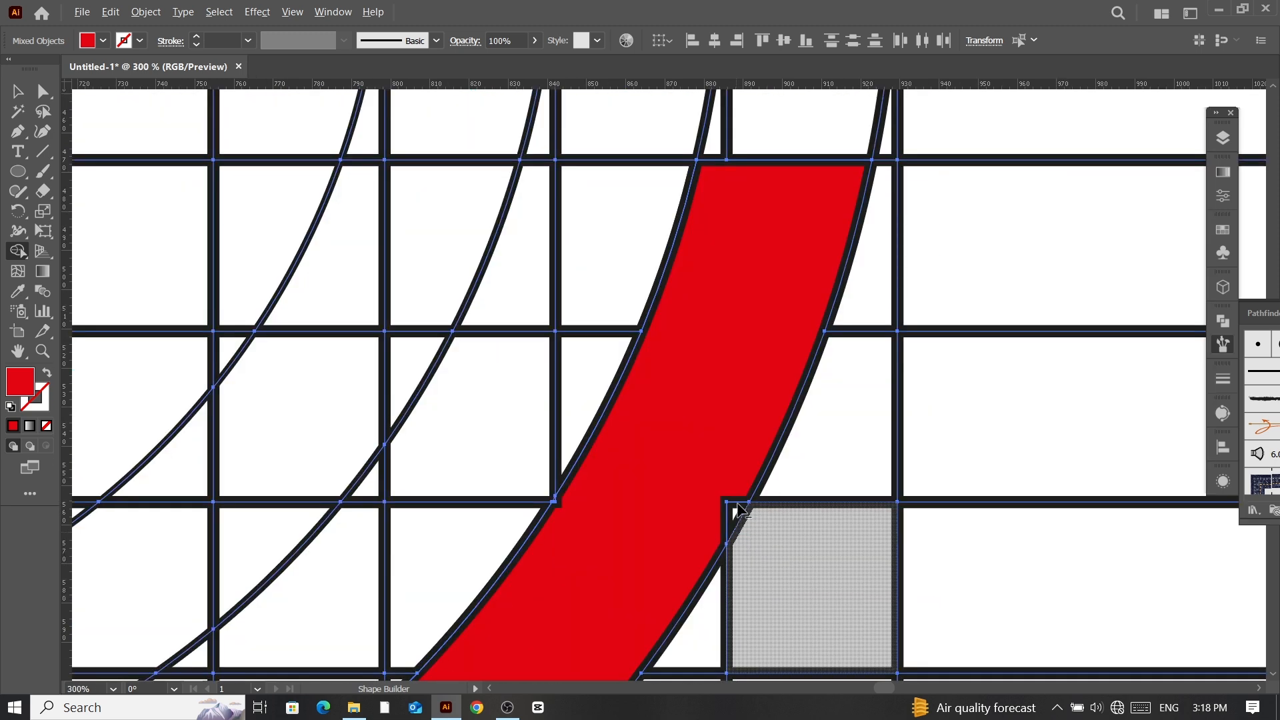
scroll(738, 508, down, 3)
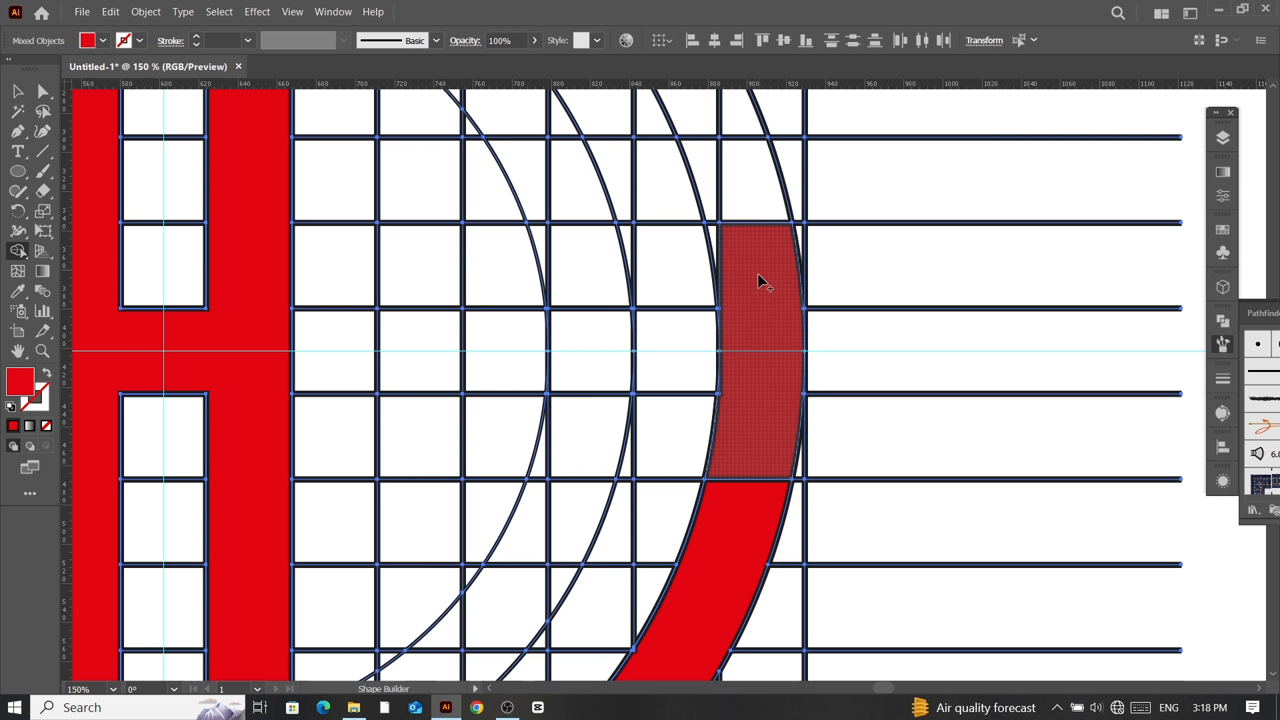
Step: Merge the outer ring's cells on the right side across the horizontal guide into red, undoing the accidental erasing of the merged area
scroll(758, 281, up, 1)
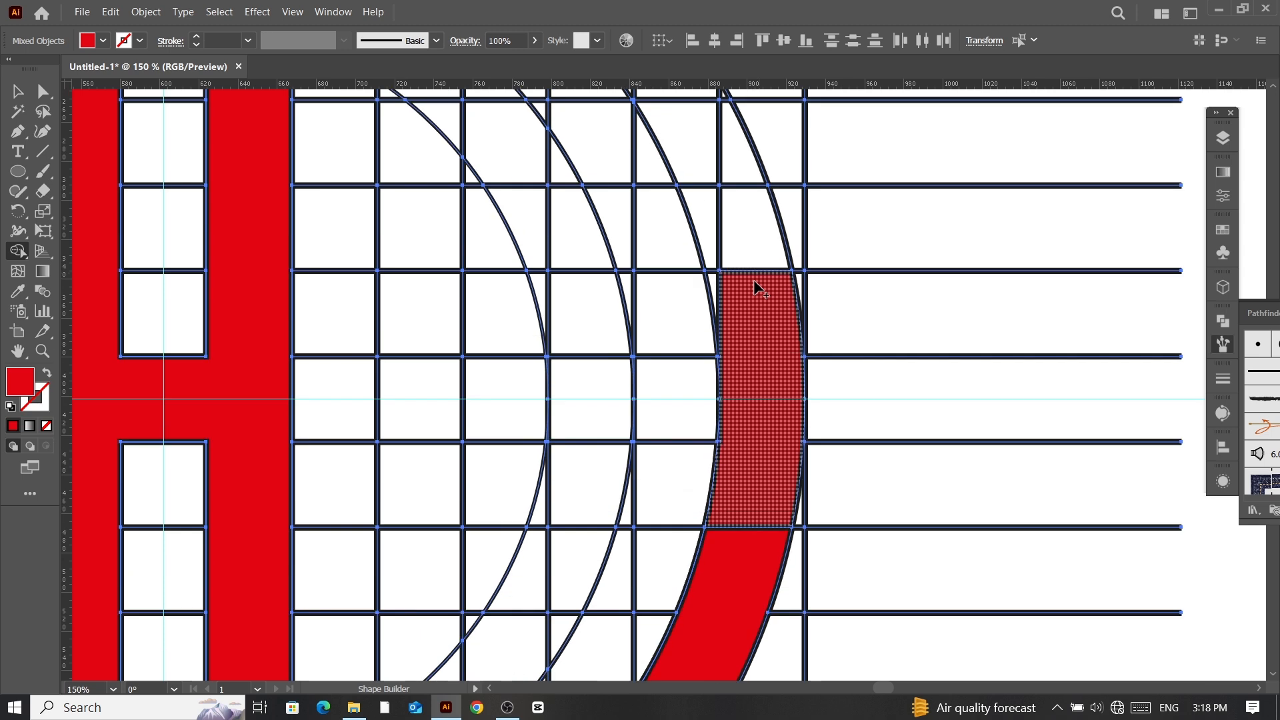
scroll(717, 287, up, 1)
drag(700, 254, 746, 344)
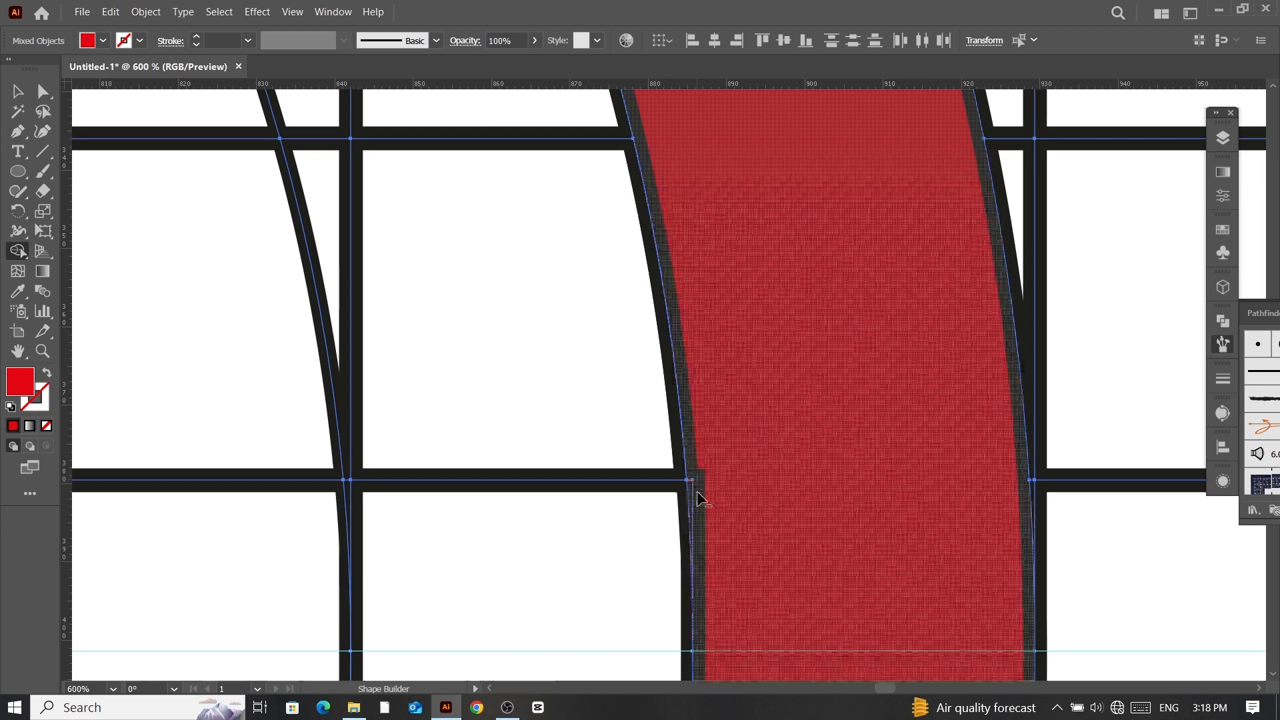
alt+click(702, 503)
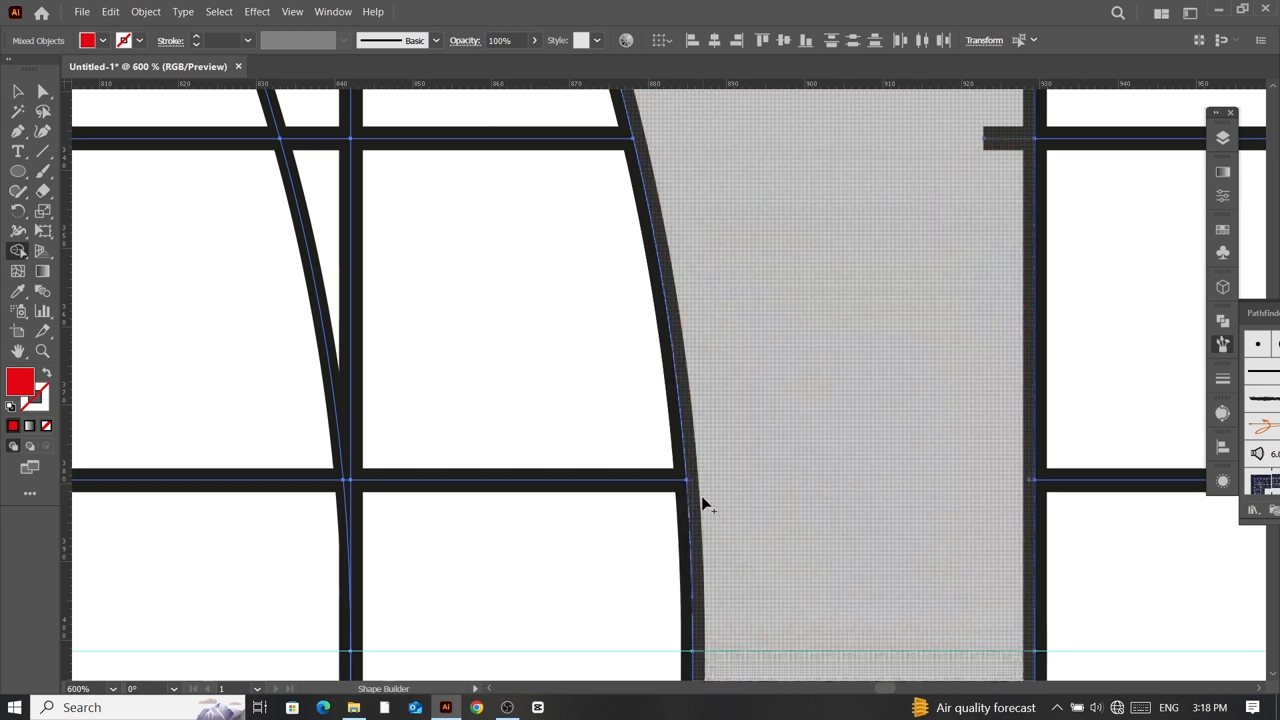
key(ctrl+z)
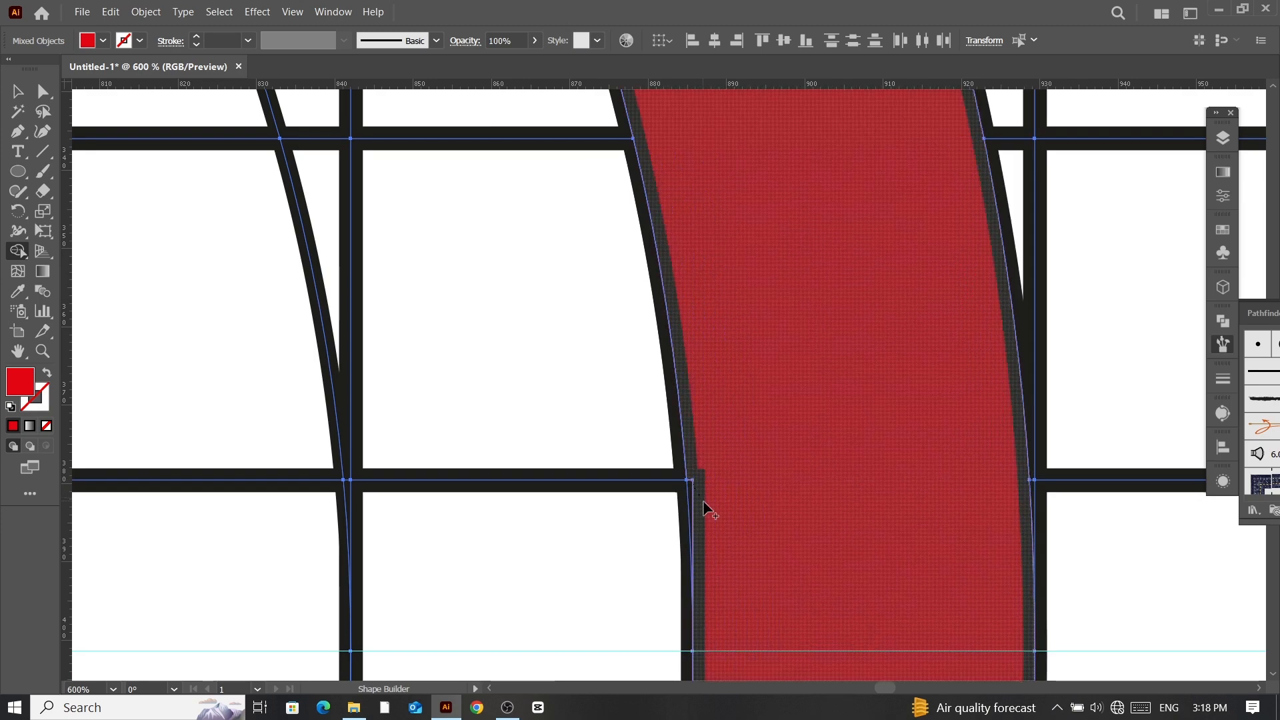
key(ctrl+=)
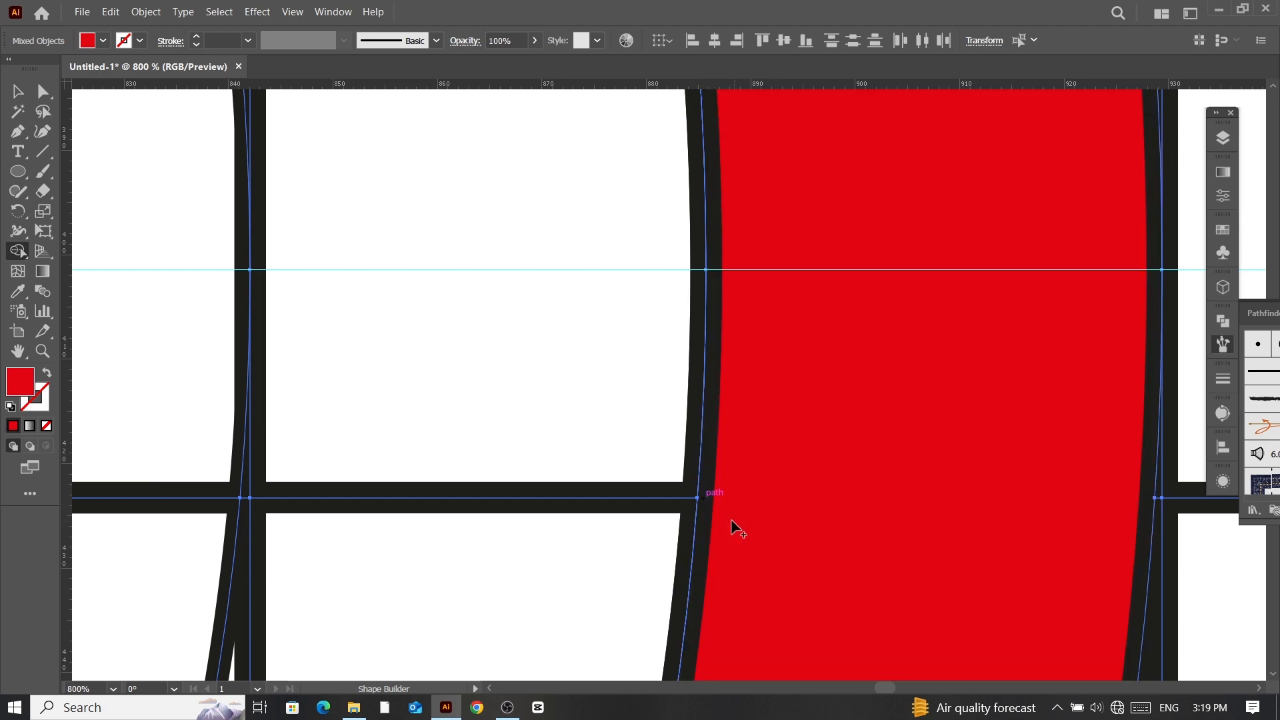
scroll(731, 519, down, 4)
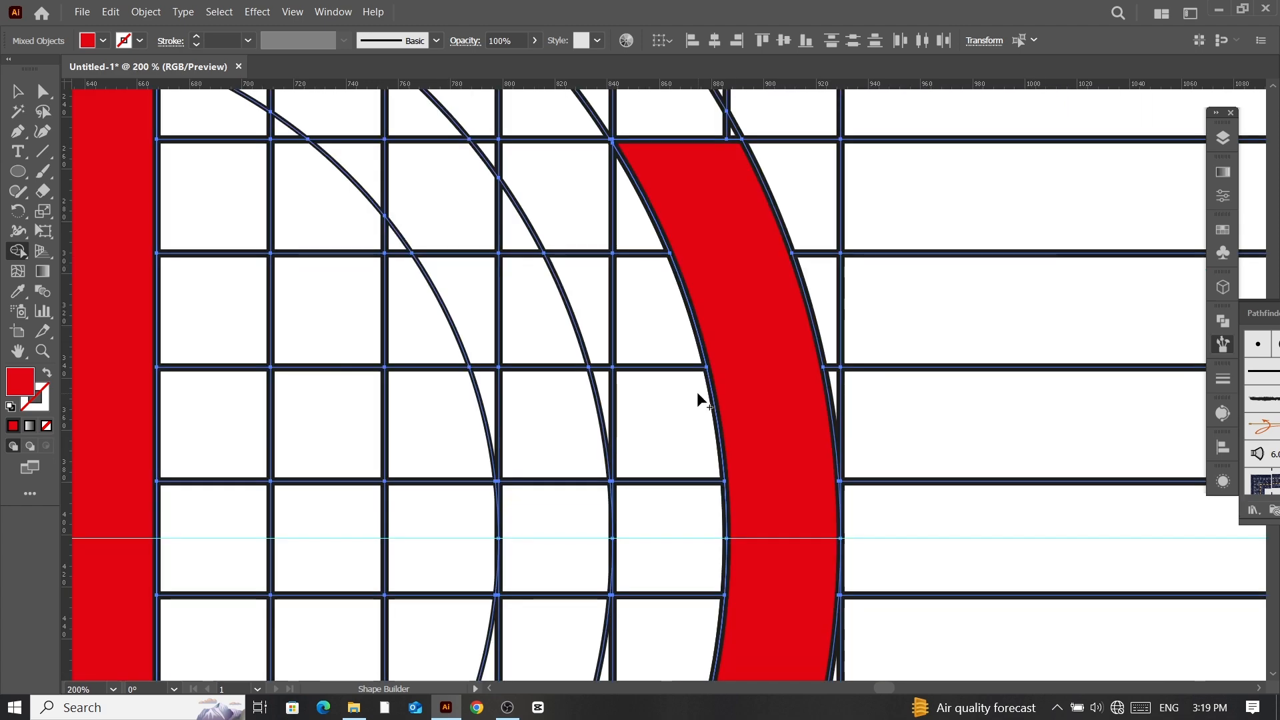
Step: Extend the red right-hand arc up the outer ring, ending one grid column short of the H's right bar
scroll(697, 391, up, 3)
drag(707, 385, 708, 387)
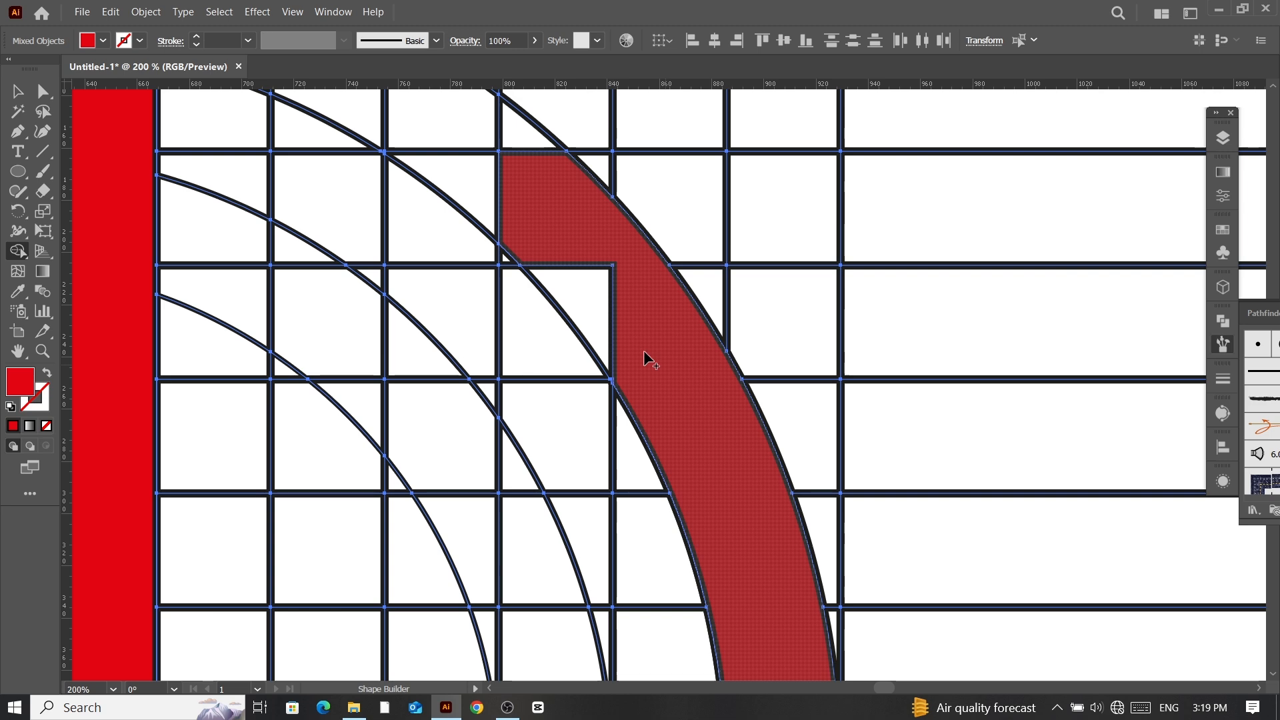
scroll(614, 342, down, 3)
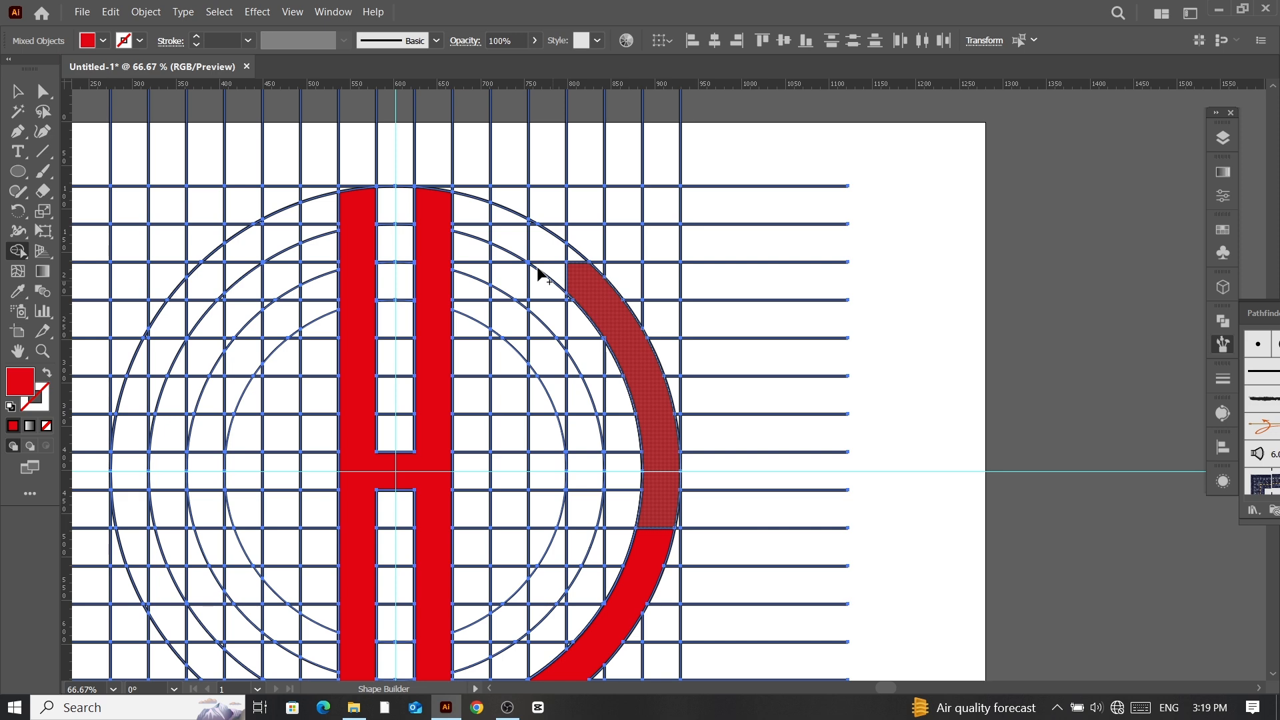
scroll(537, 270, up, 5)
scroll(526, 267, down, 7)
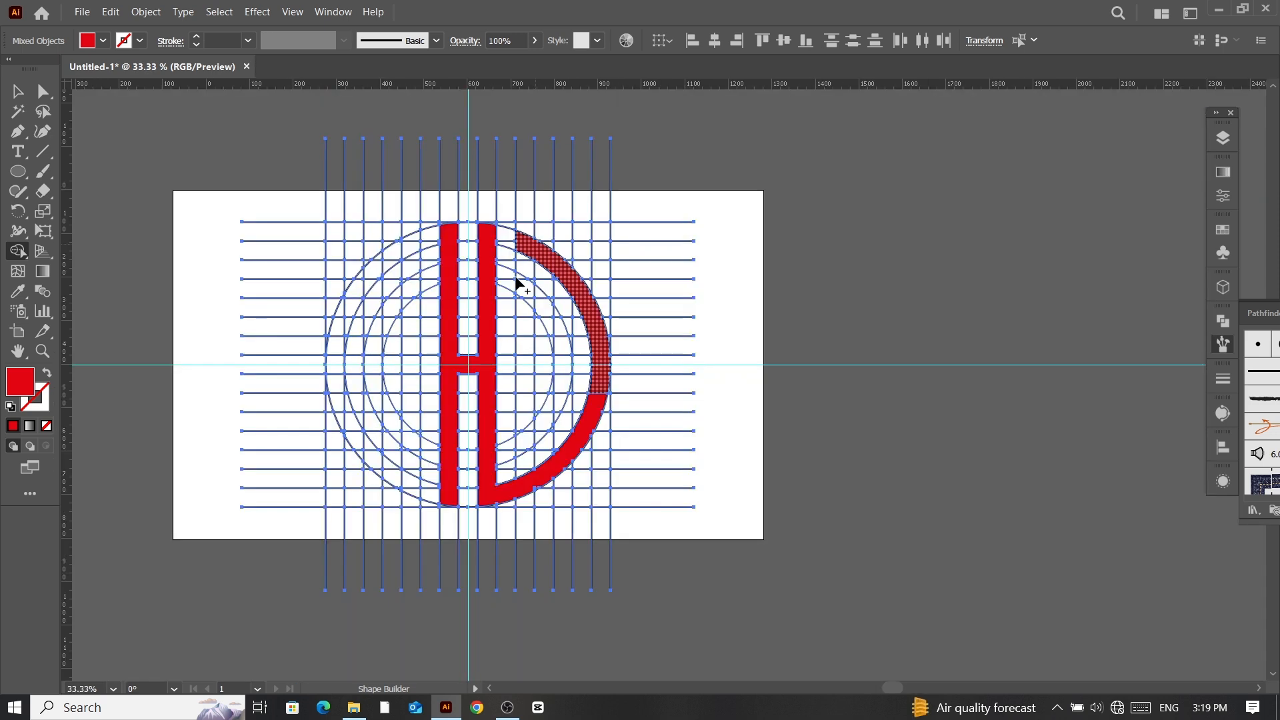
scroll(517, 284, up, 2)
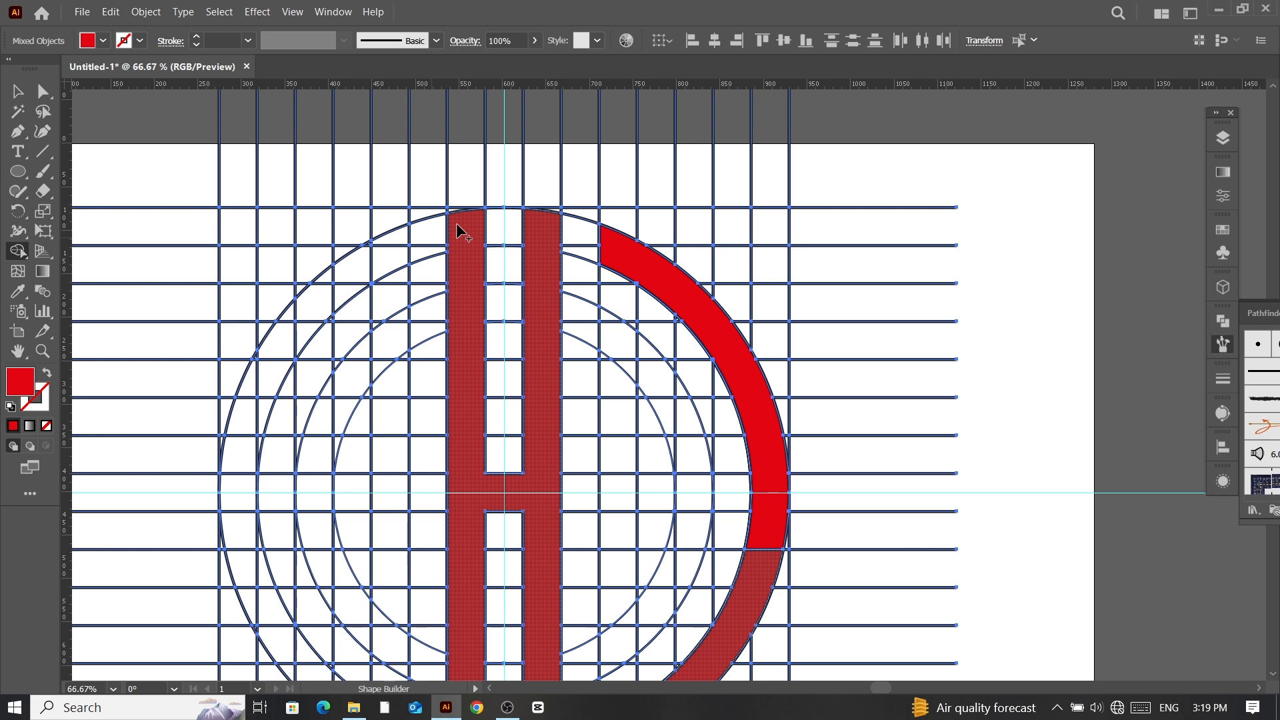
Step: Merge the outer ring's upper-left cells with the top of the H's left bar, including the leftover corner on the arc's outer edge
drag(457, 230, 417, 286)
scroll(412, 283, down, 1)
scroll(368, 242, up, 3)
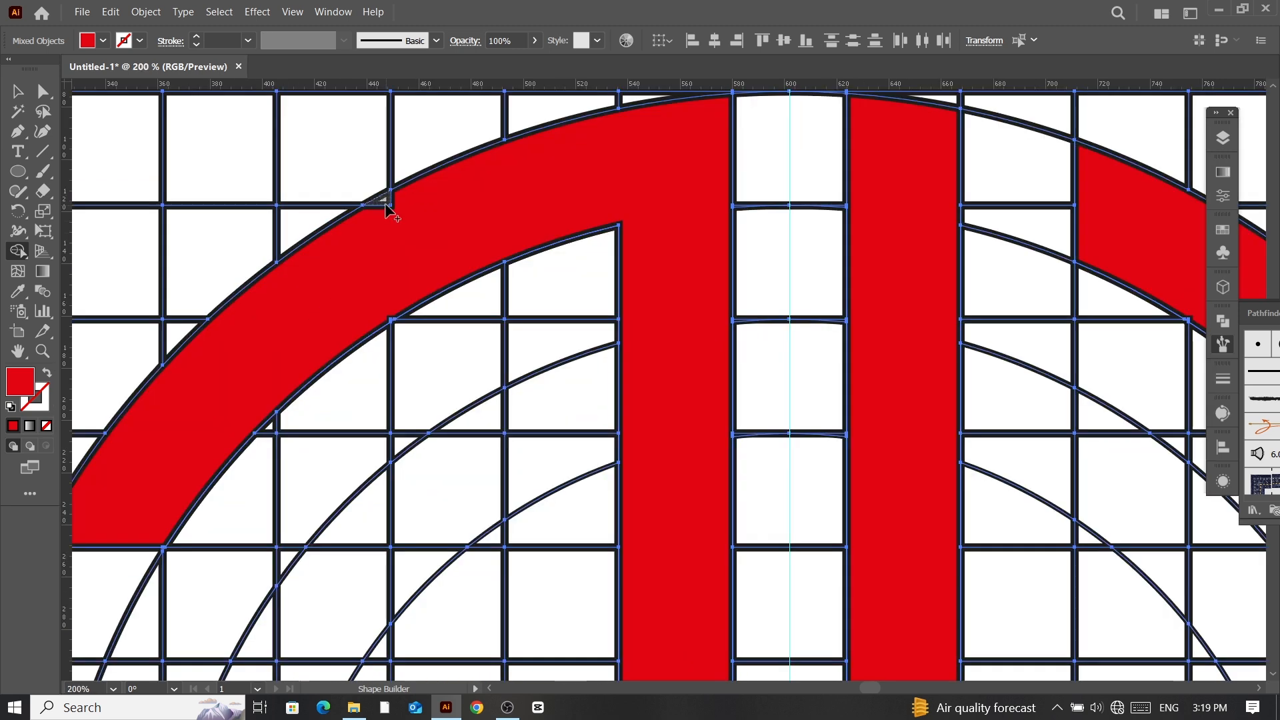
click(385, 203)
scroll(385, 203, down, 3)
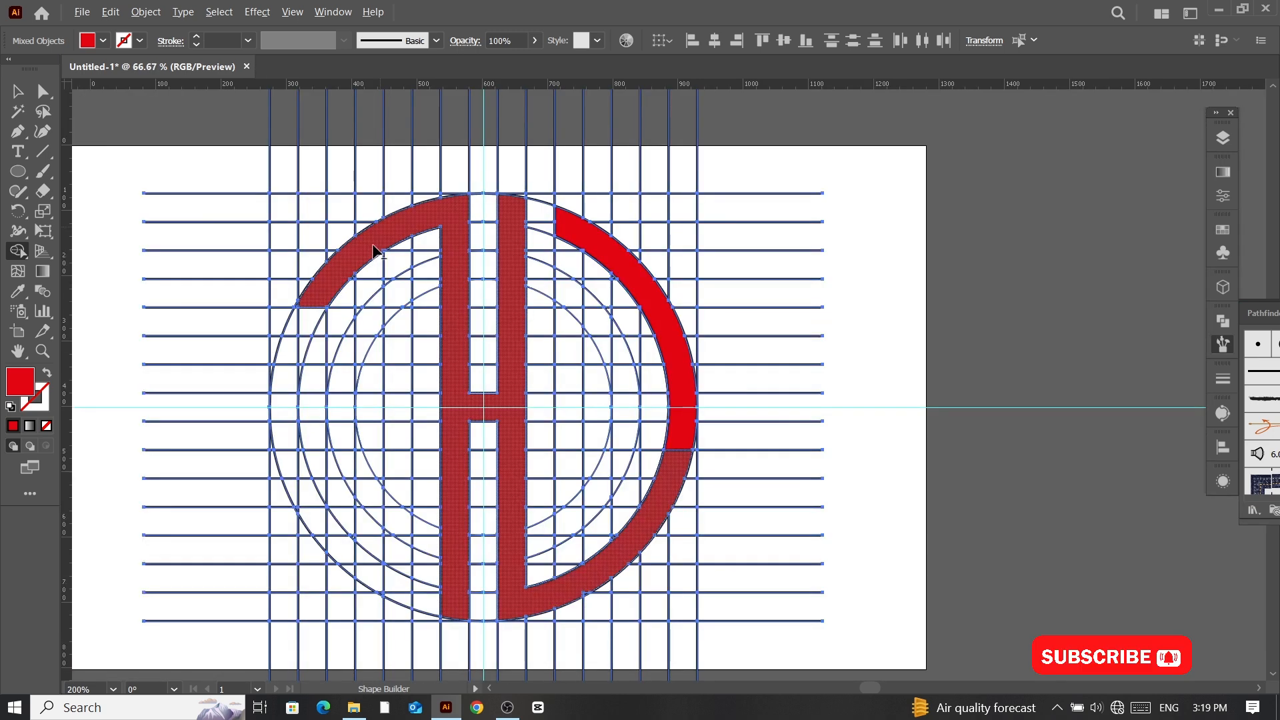
Step: Add the leftover sliver at the upper-left arc's lower end to the arc and extend it one grid row down the ring
scroll(471, 277, up, 4)
scroll(471, 285, down, 1)
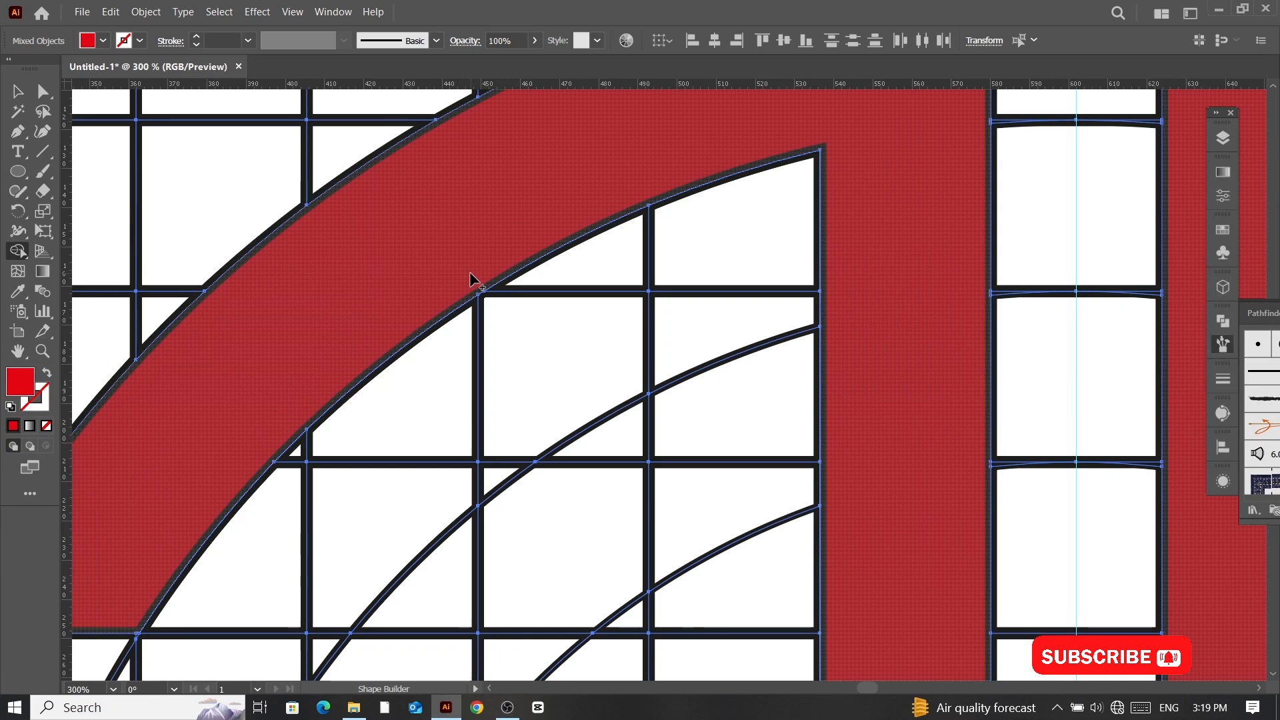
scroll(471, 278, down, 1)
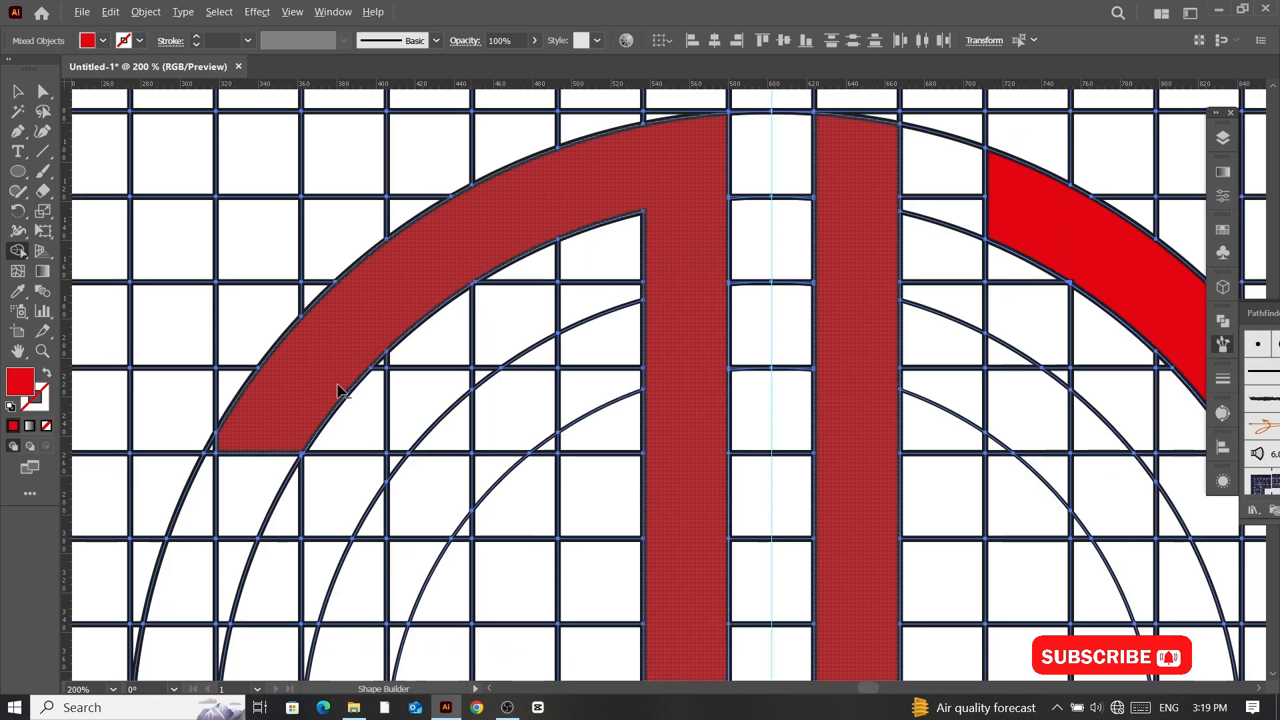
scroll(338, 390, up, 2)
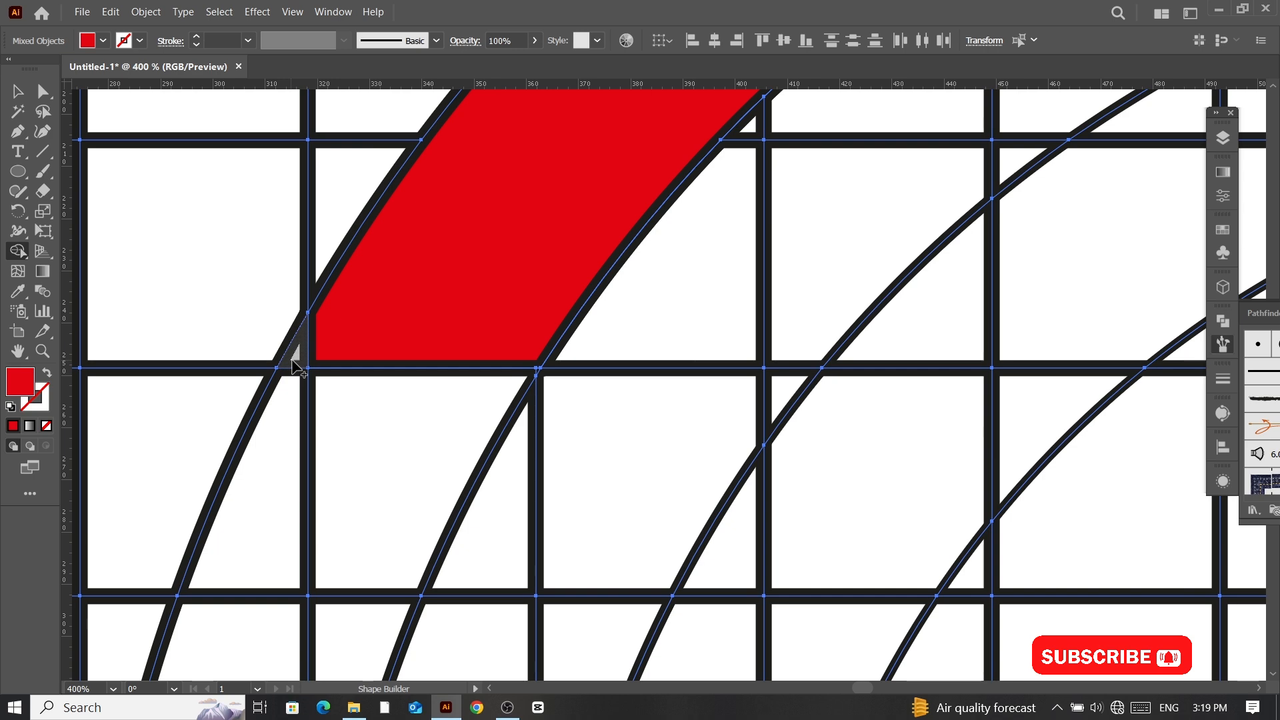
scroll(560, 334, down, 2)
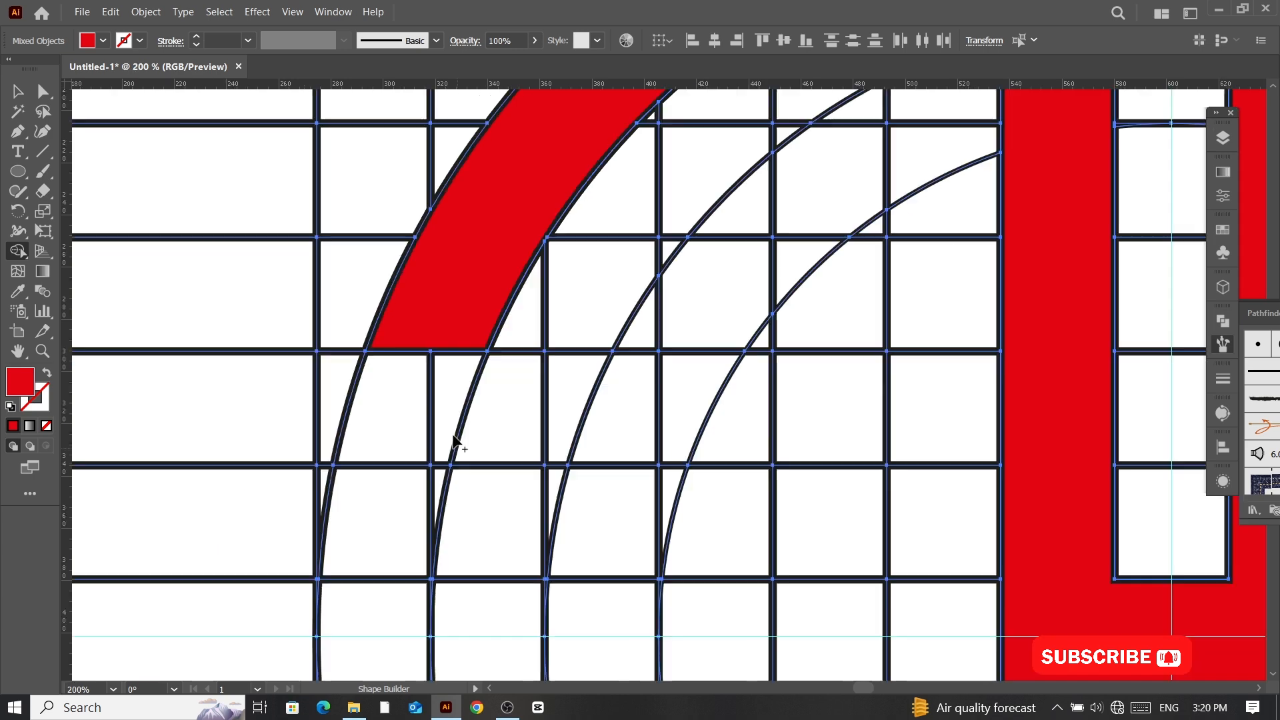
Step: Extend the red arc down the left side of the outer ring, past the horizontal guide into the lower-left quarter
drag(457, 448, 466, 300)
mouse_move(430, 416)
mouse_down()
mouse_move(398, 541)
mouse_move(385, 412)
mouse_up()
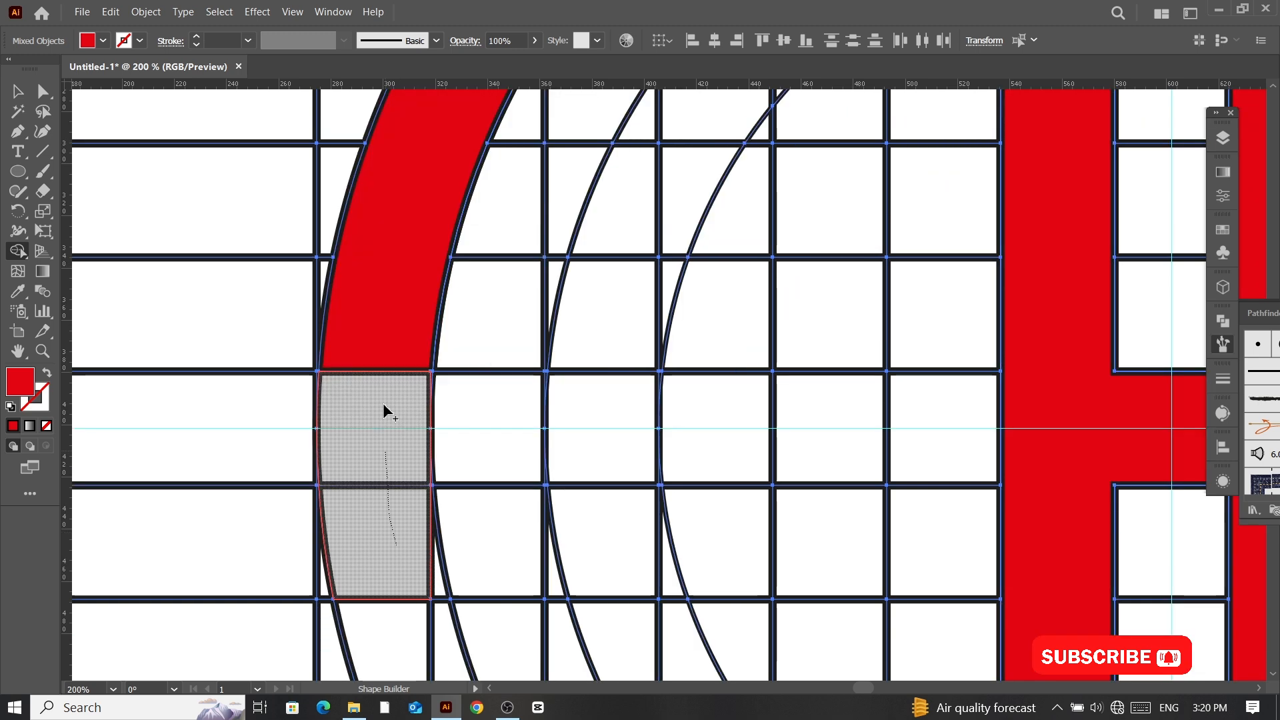
drag(385, 411, 381, 353)
scroll(331, 244, down, 2)
drag(377, 457, 356, 412)
drag(396, 504, 394, 475)
scroll(394, 474, up, 1)
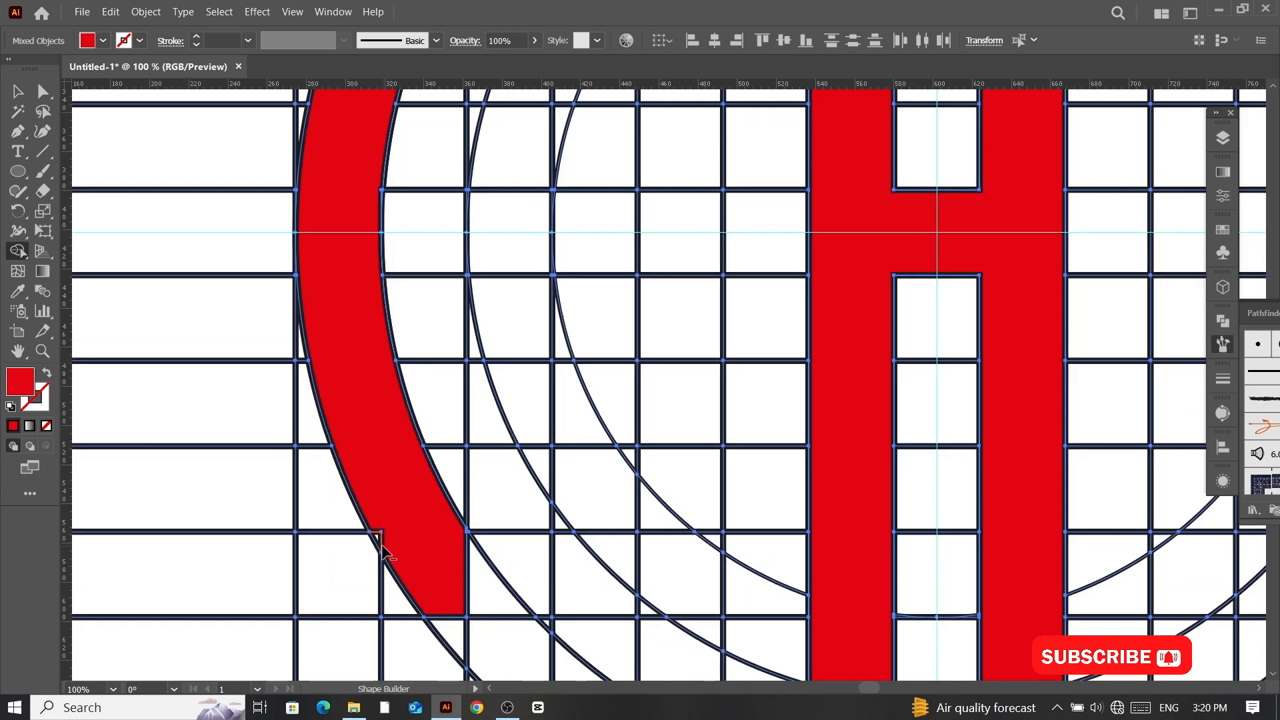
Step: Extend the lower-left arc round the outer ring to one grid column short of the H's left bar, absorbing the leftover corners
scroll(384, 550, up, 3)
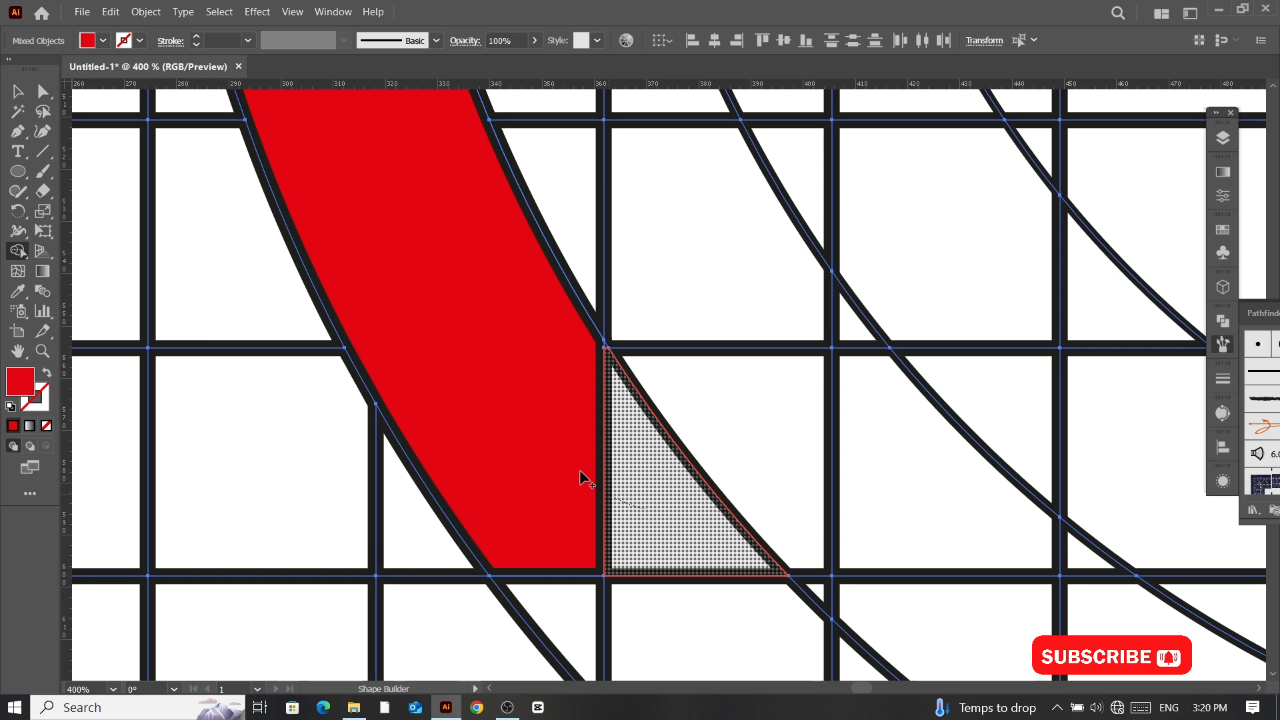
scroll(580, 471, down, 3)
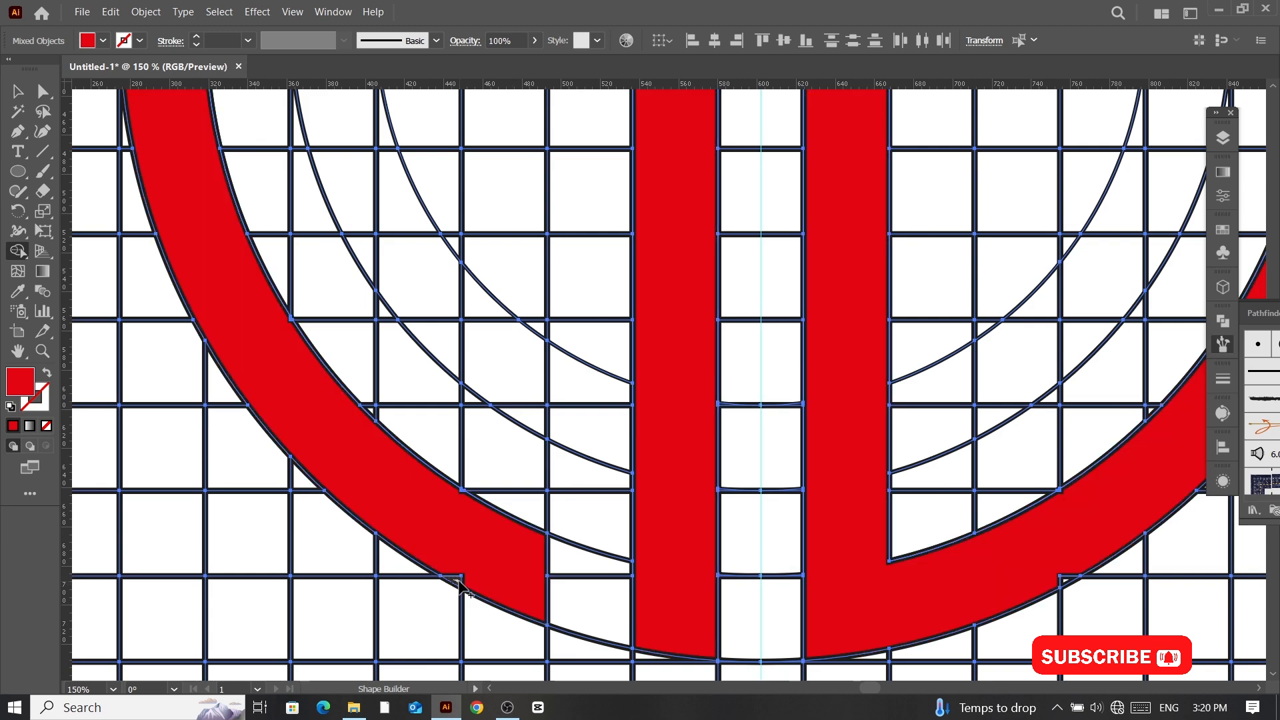
scroll(460, 585, up, 3)
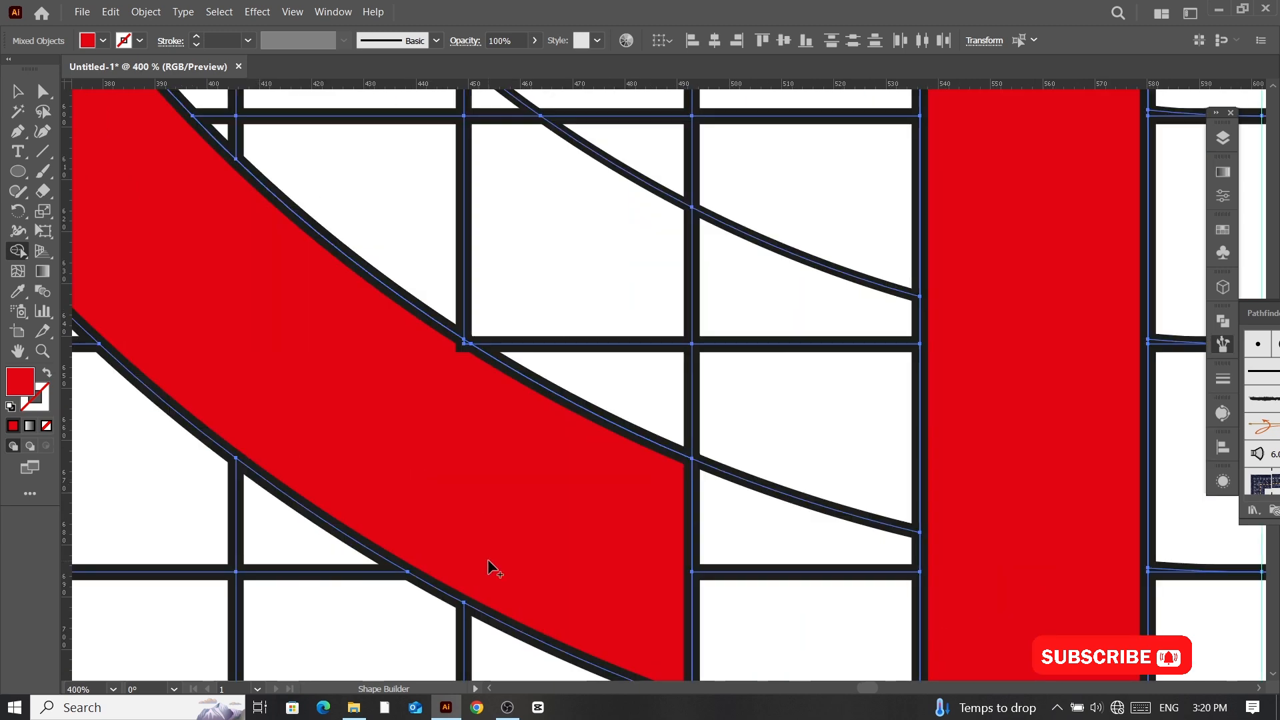
scroll(544, 440, down, 7)
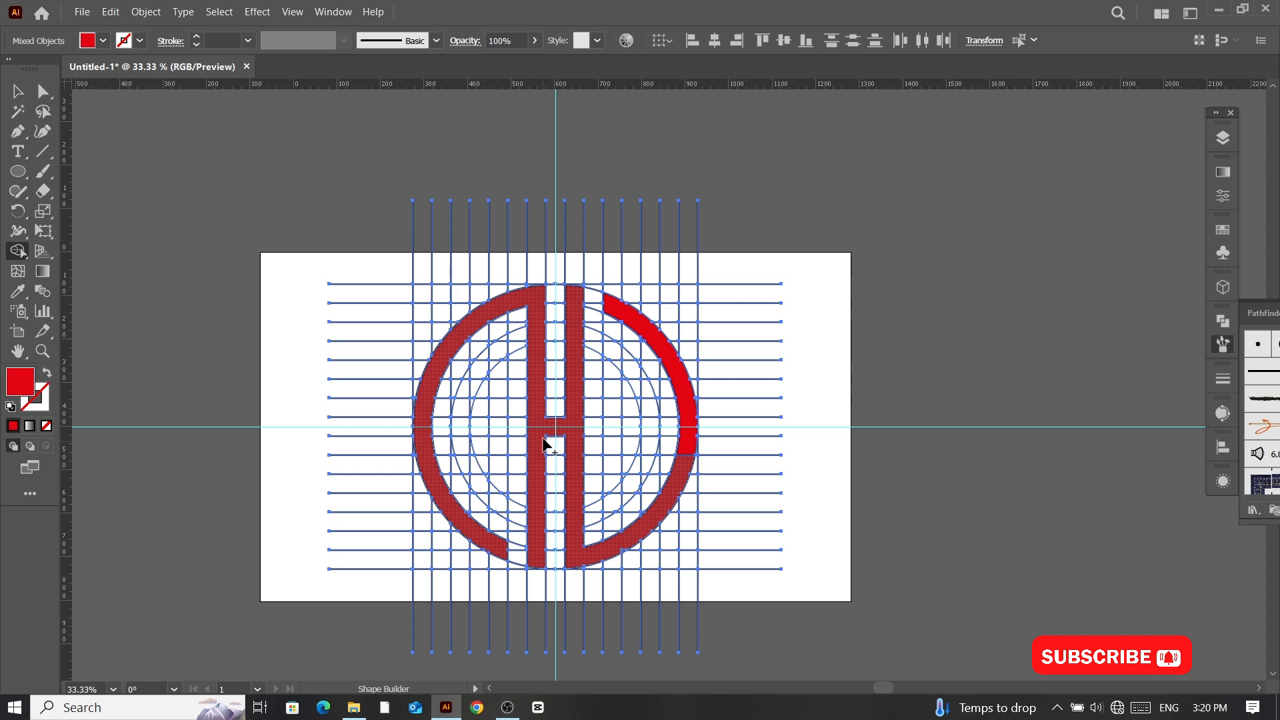
Step: Merge an upper column segment one cell from the H's left bar with the upper-left arc between the two innermost circles
scroll(544, 440, up, 2)
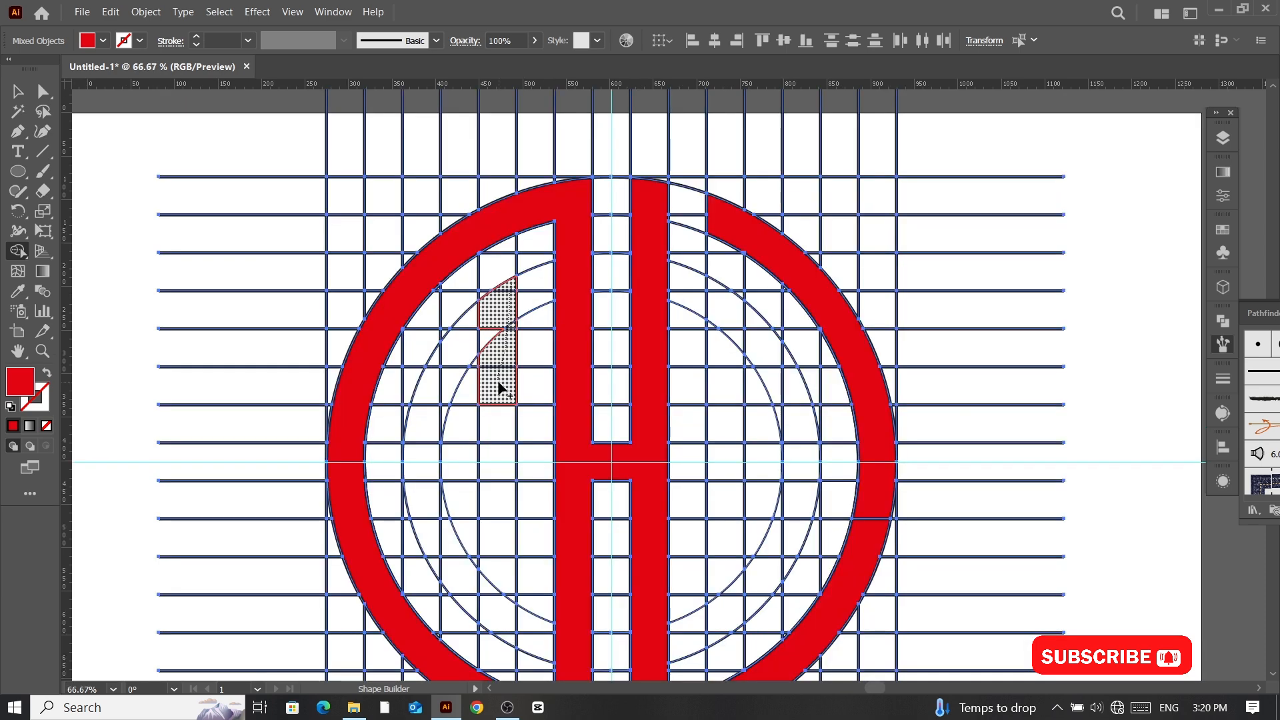
drag(502, 388, 502, 388)
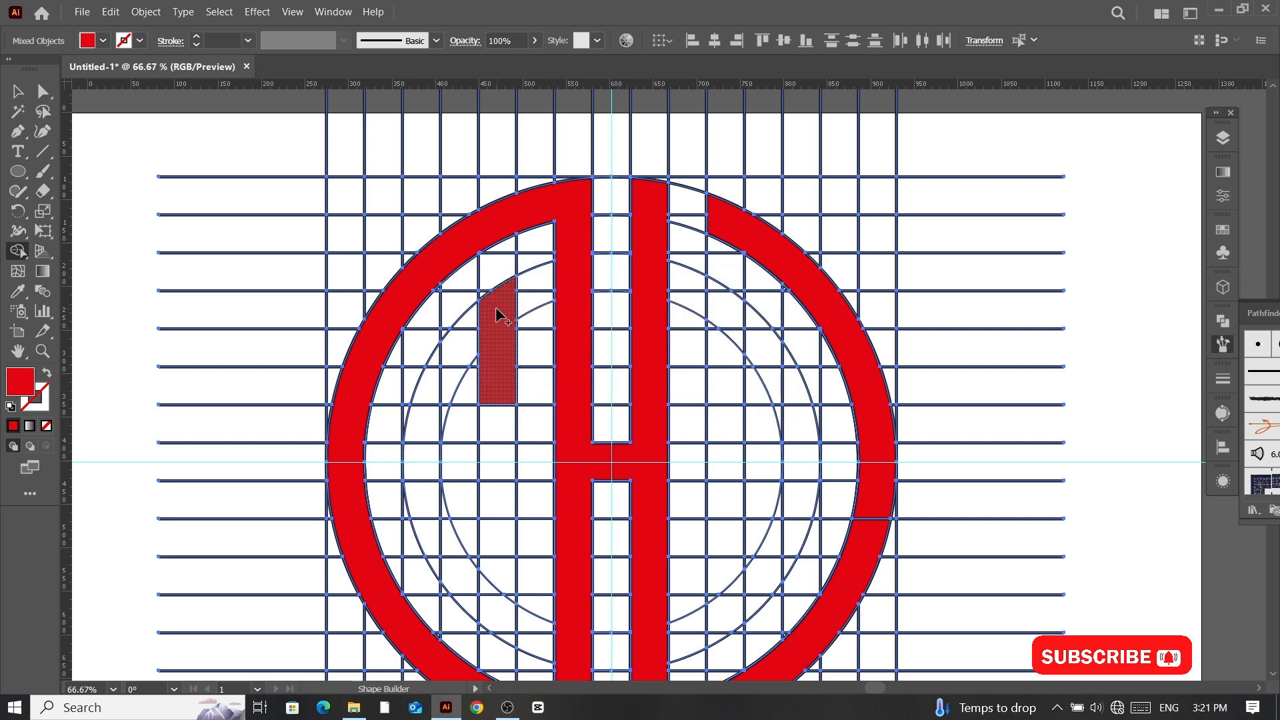
drag(497, 312, 473, 345)
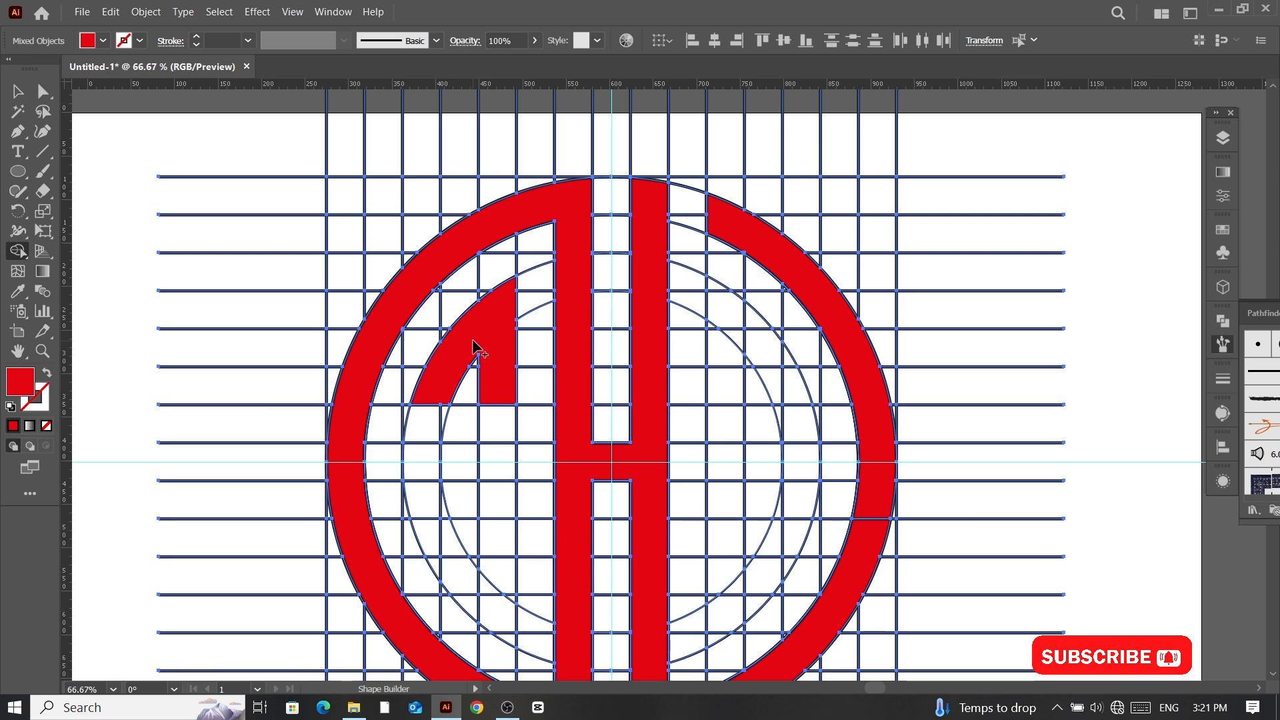
Step: Complete a red S on the H's left by merging the middle bar, lower column and lower-left arc between the two innermost circles
key(ctrl+=)
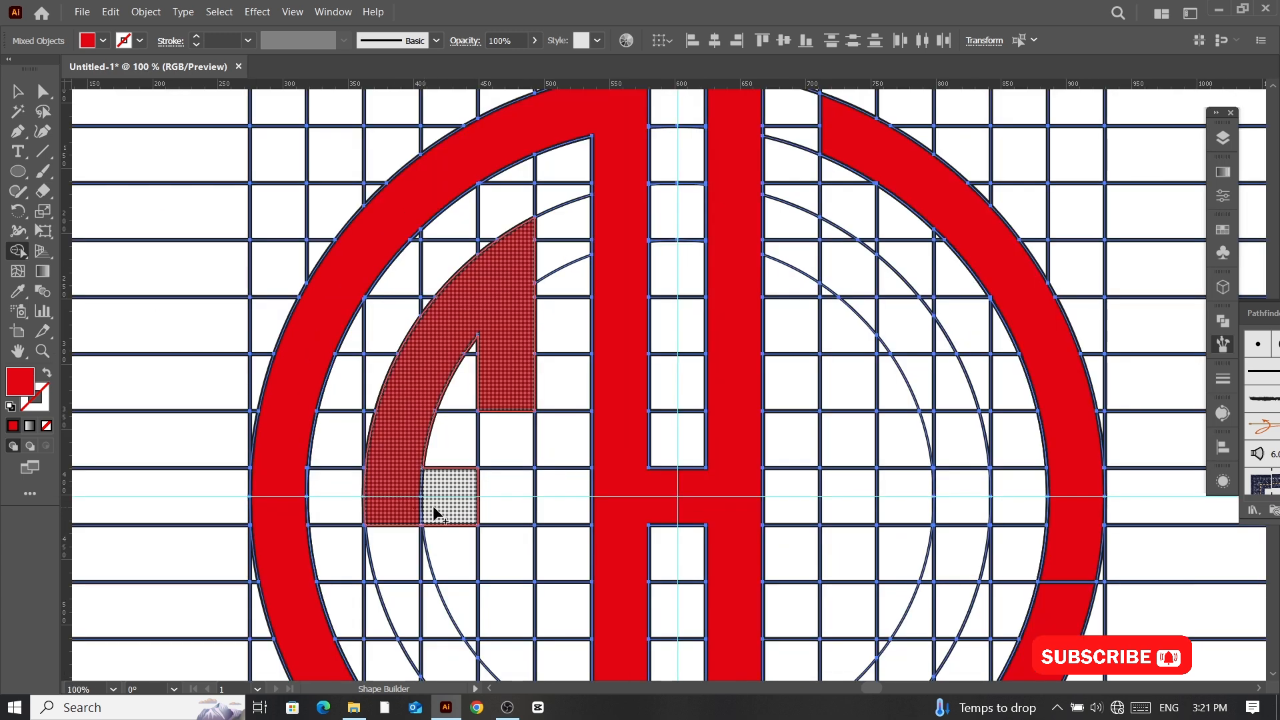
mouse_move(434, 513)
mouse_down()
mouse_move(492, 509)
mouse_move(504, 606)
mouse_move(510, 563)
mouse_up()
scroll(491, 509, down, 2)
scroll(507, 583, down, 3)
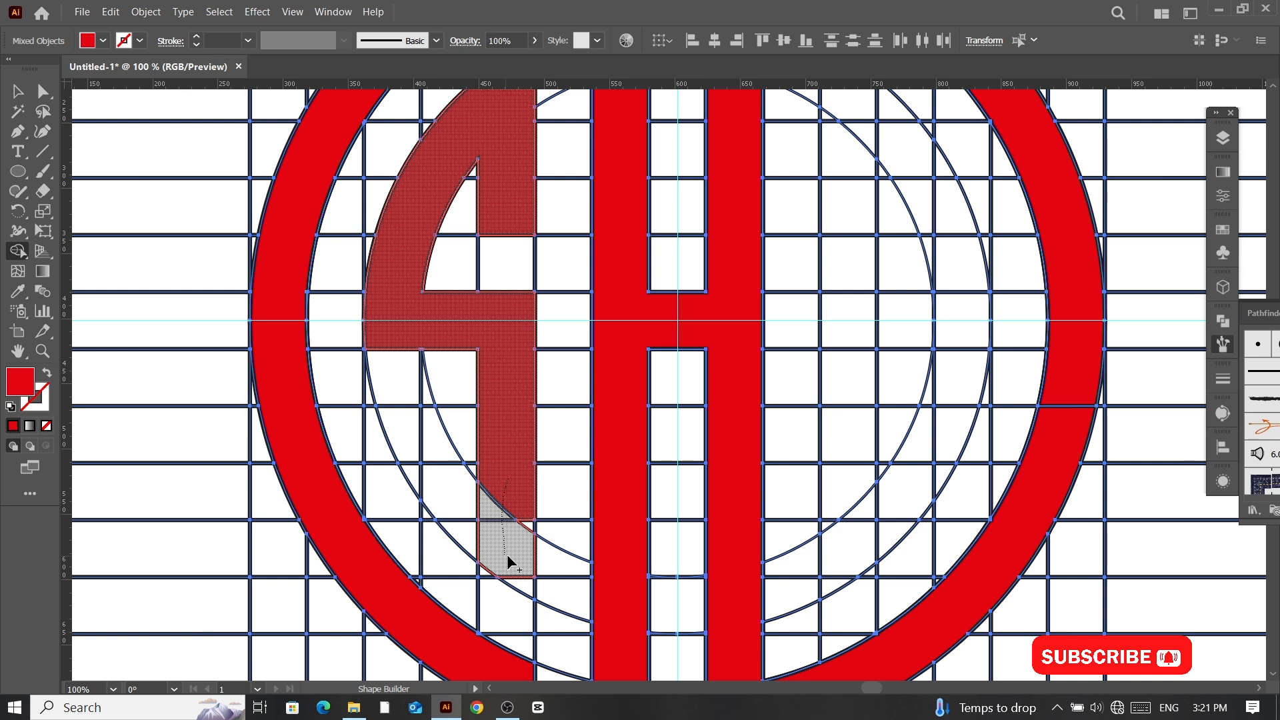
key(ctrl+minus)
key(ctrl+minus)
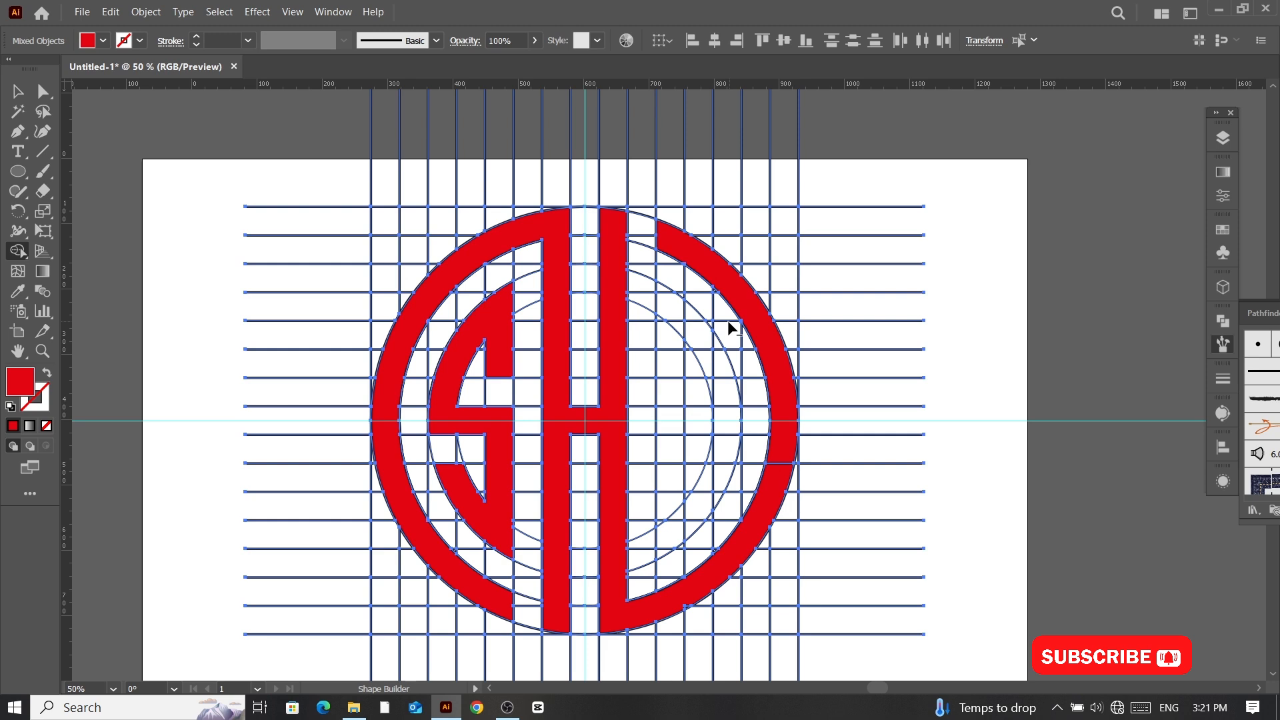
Step: Complete a red C on the H's right by merging the column and the upper and lower arcs between the two innermost circles
scroll(732, 327, up, 1)
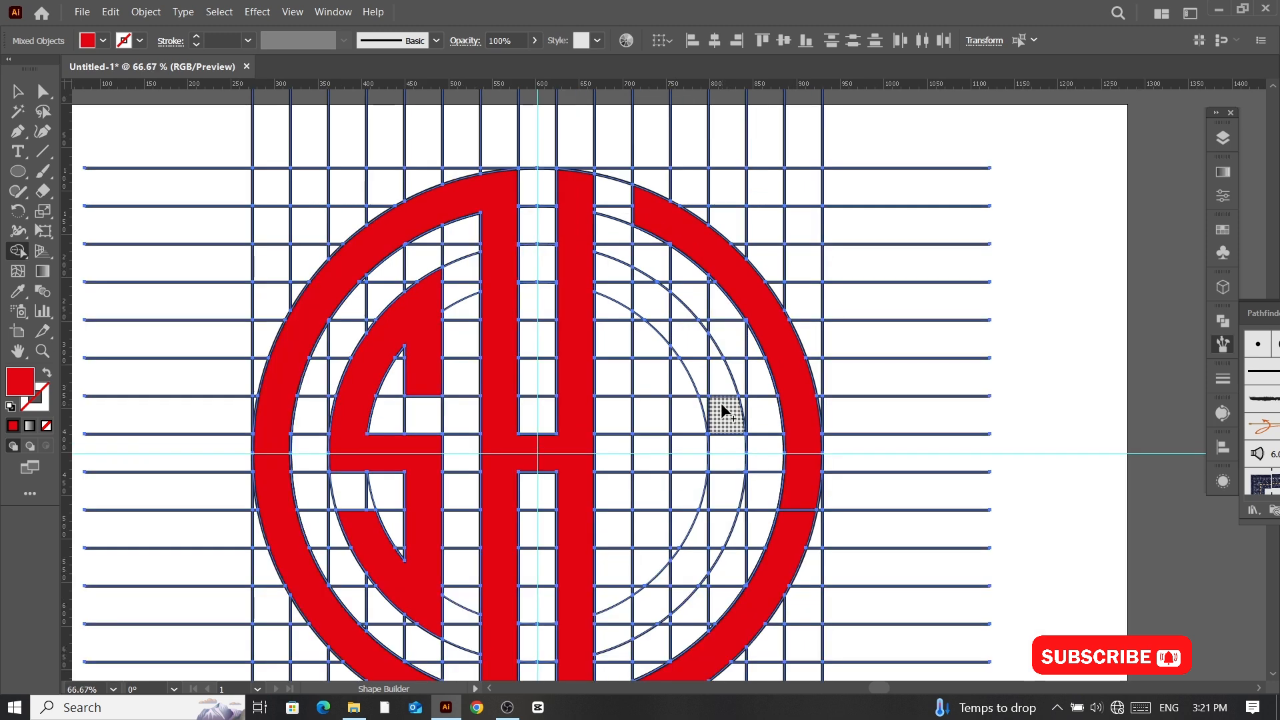
drag(723, 406, 678, 327)
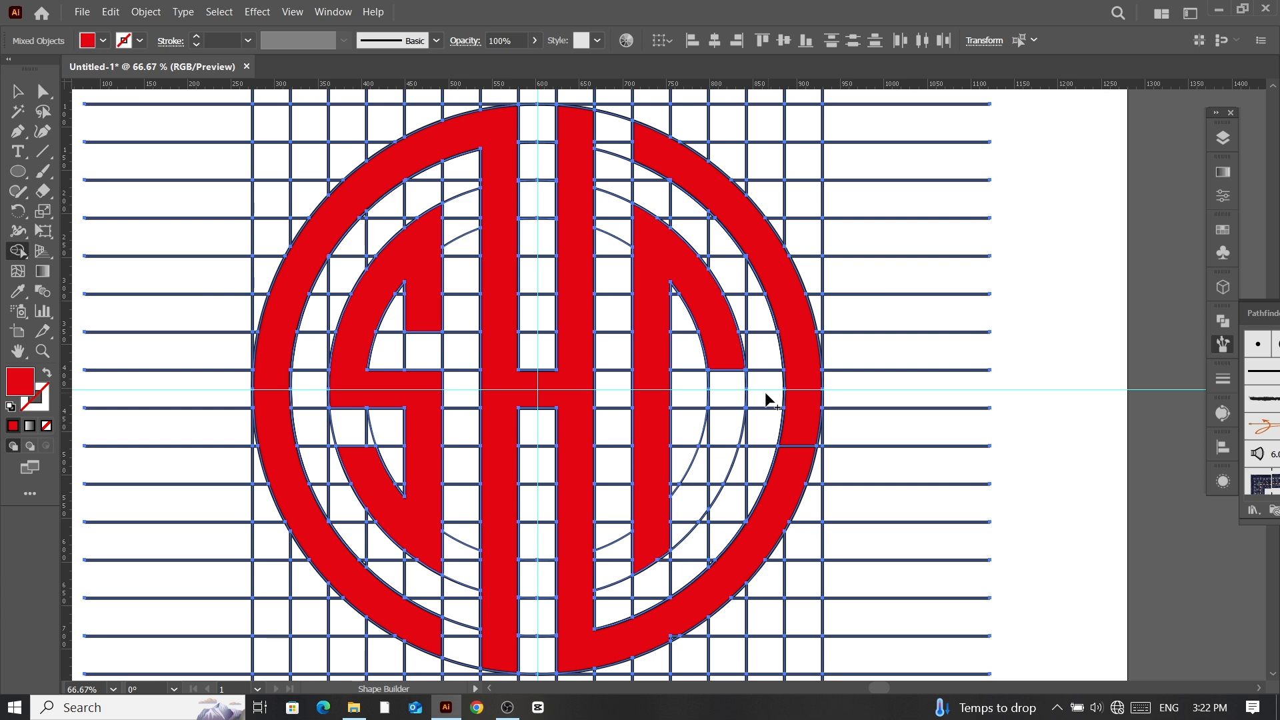
key(ctrl+plus)
key(ctrl+plus)
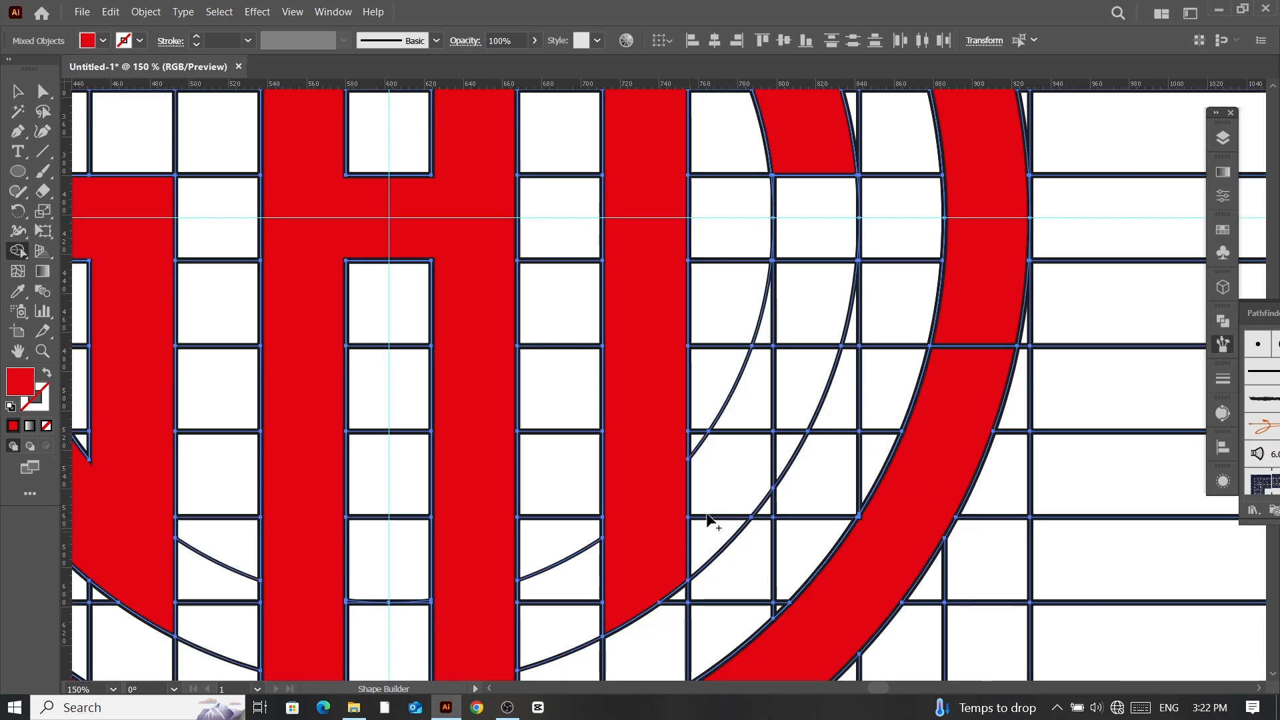
drag(710, 520, 792, 331)
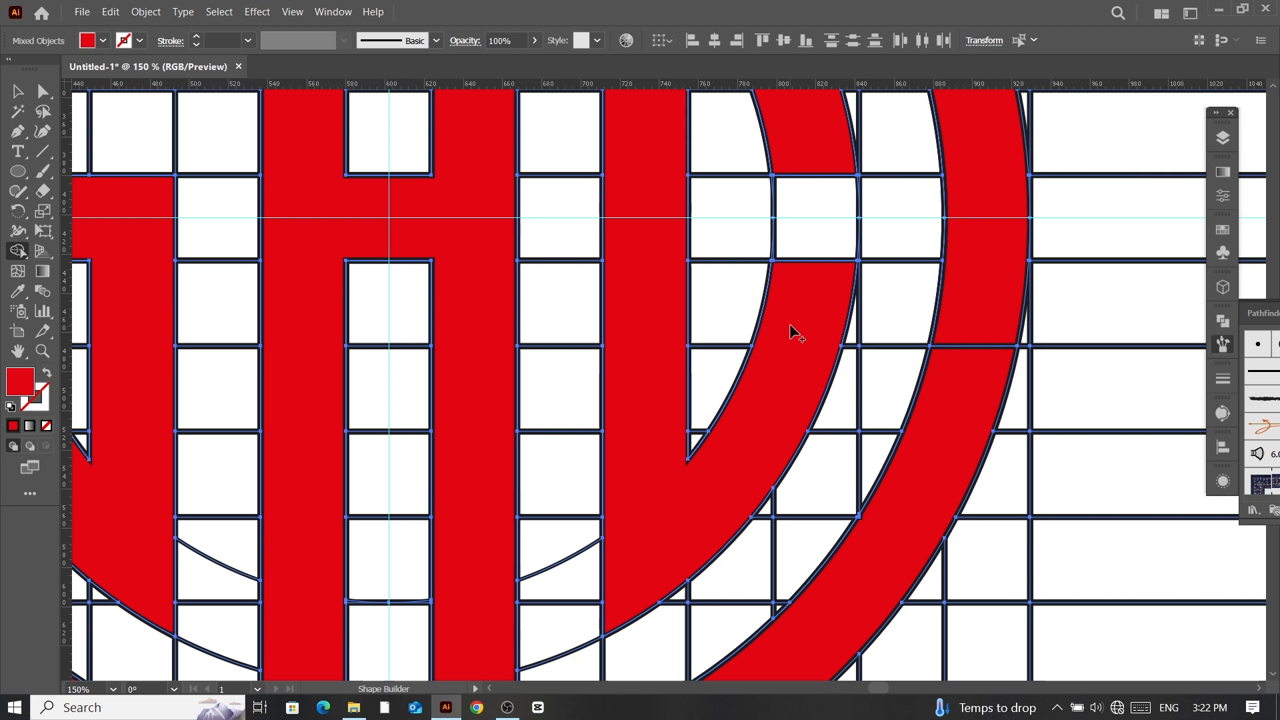
Step: Set the fill to red for the merged H and outer ring shape
key(ctrl+minus)
key(ctrl+minus)
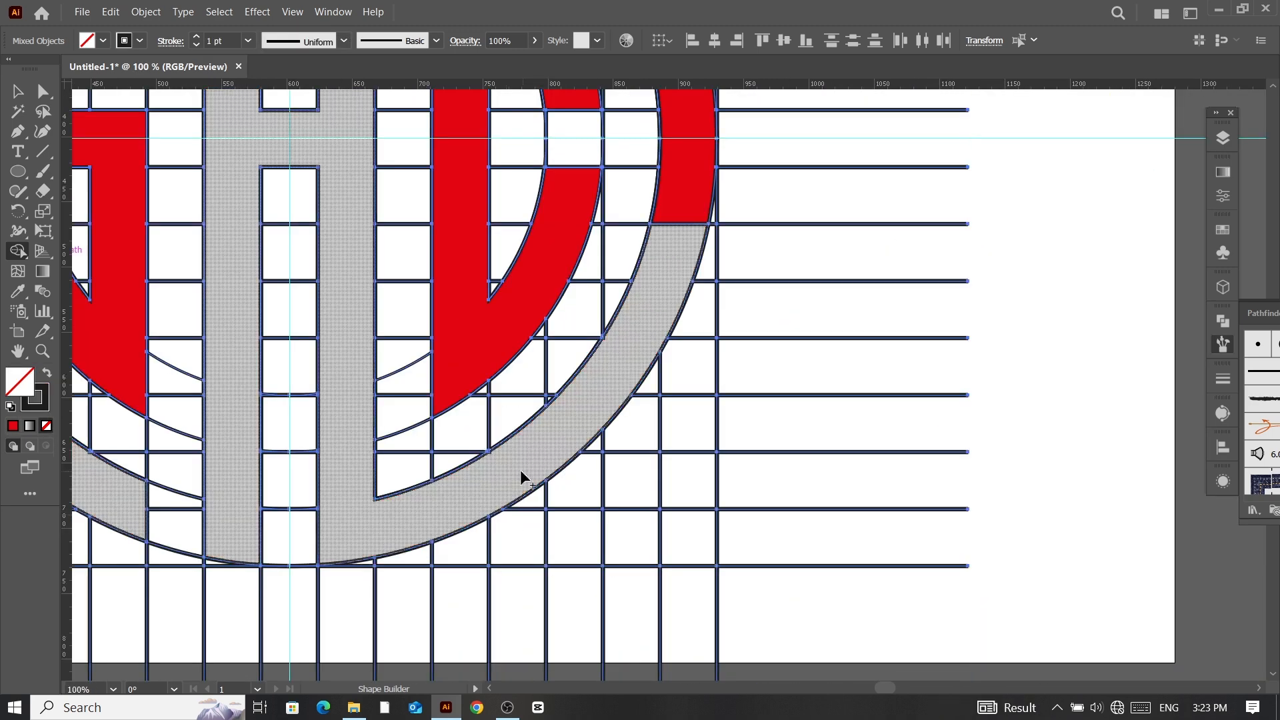
click(103, 41)
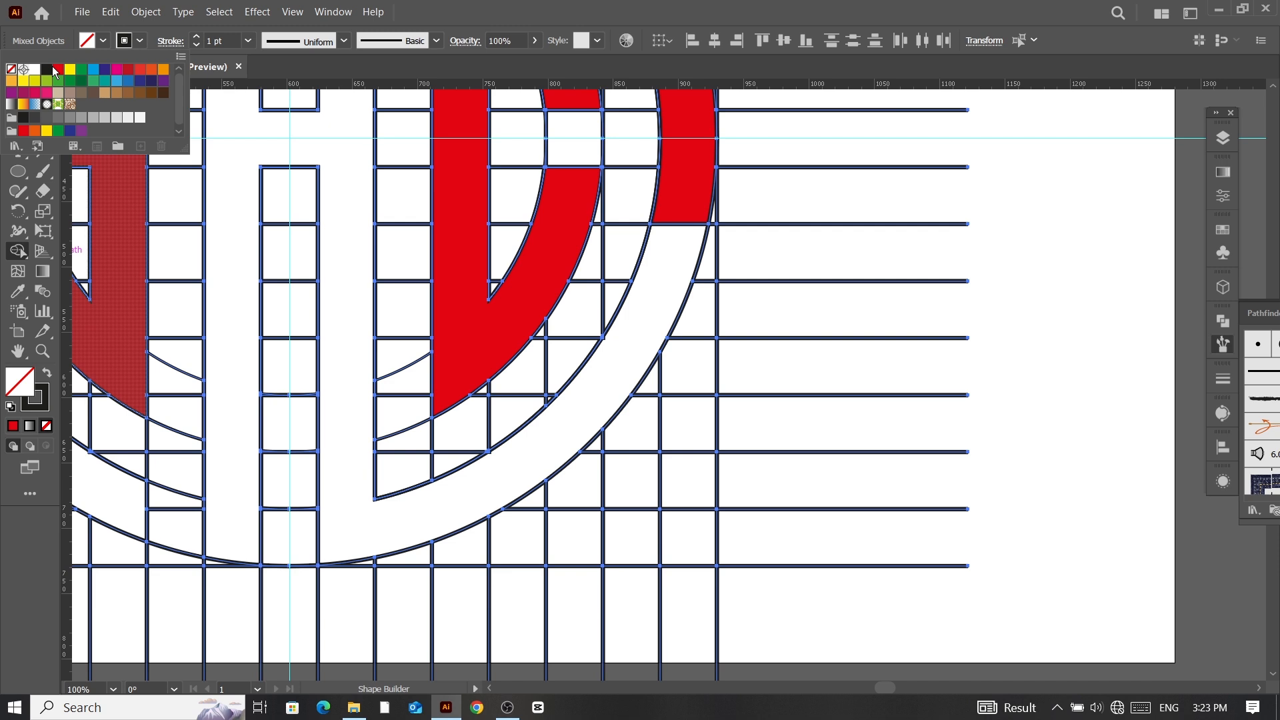
click(57, 70)
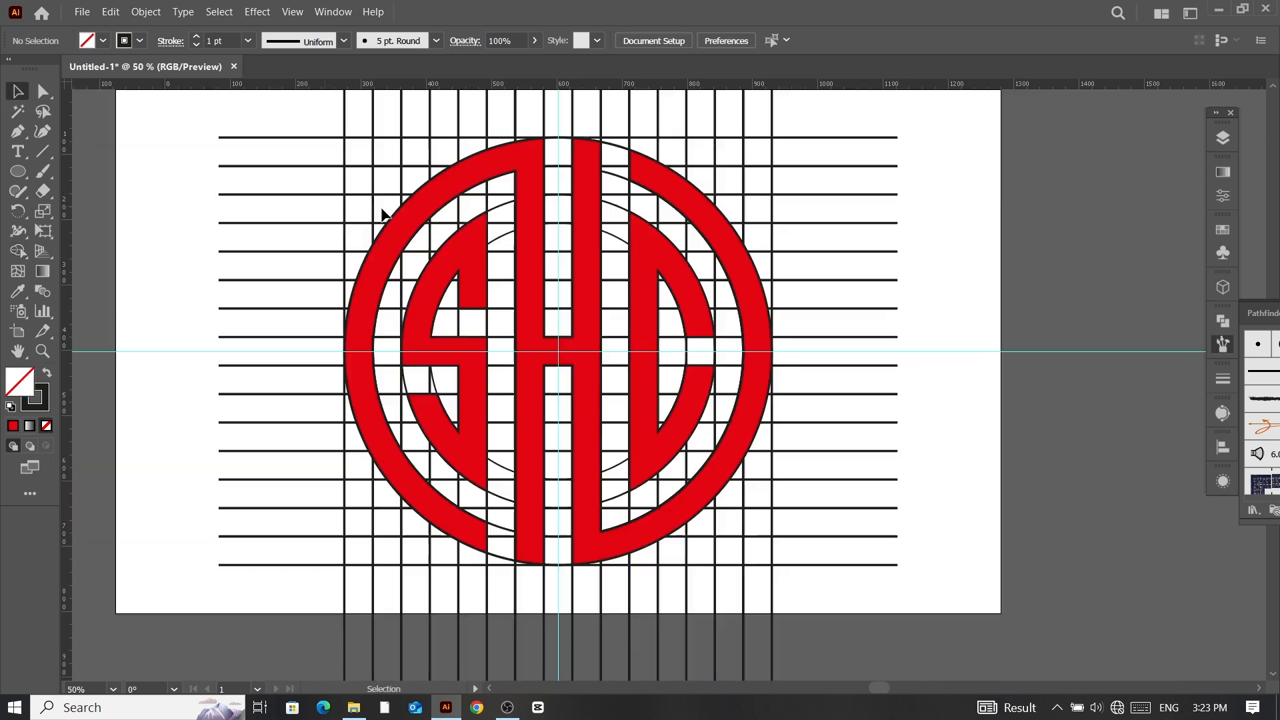
Step: Select all filled letter shapes with the Magic Wand to cut them out of the construction grid, and set their stroke to none
key(y)
click(402, 222)
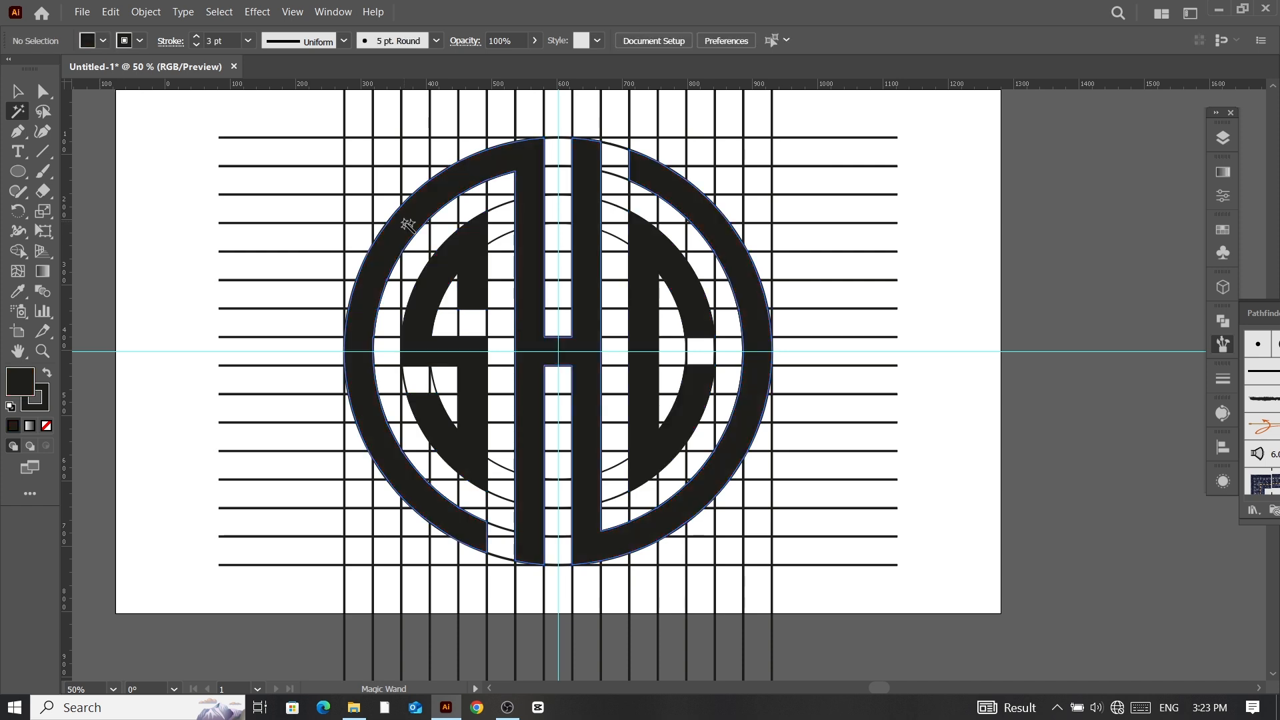
click(408, 224)
click(111, 11)
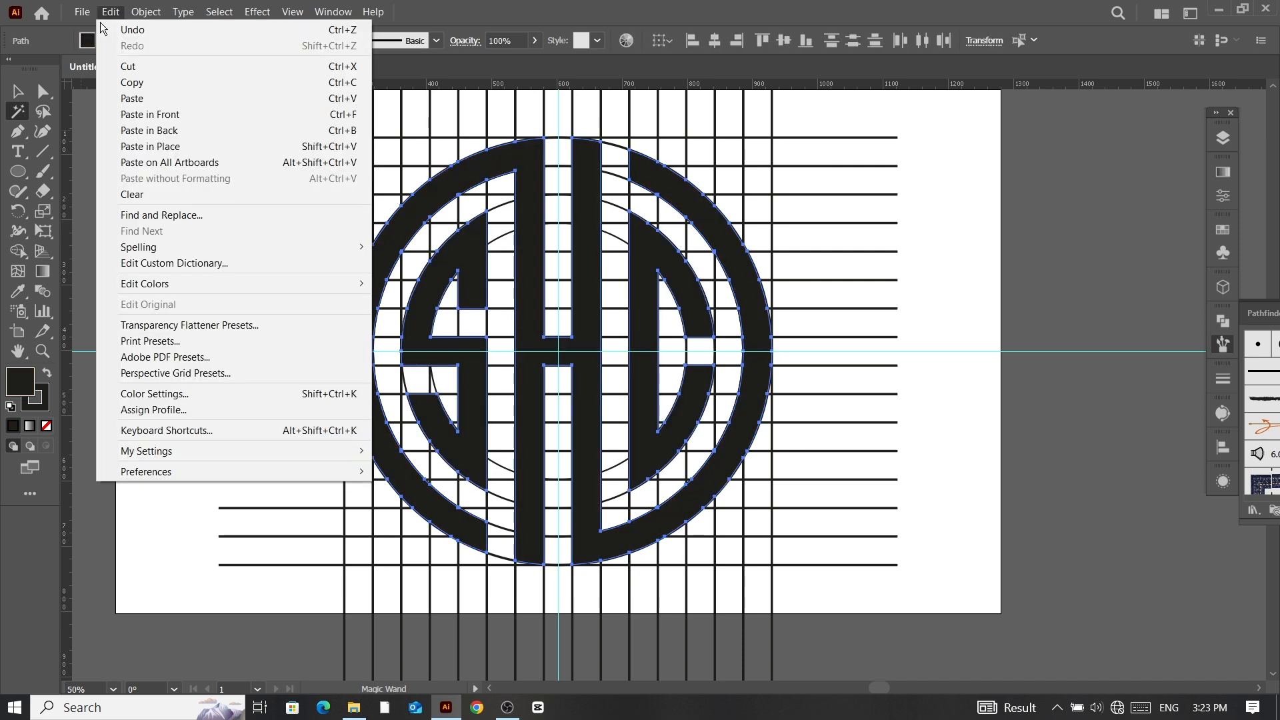
click(128, 67)
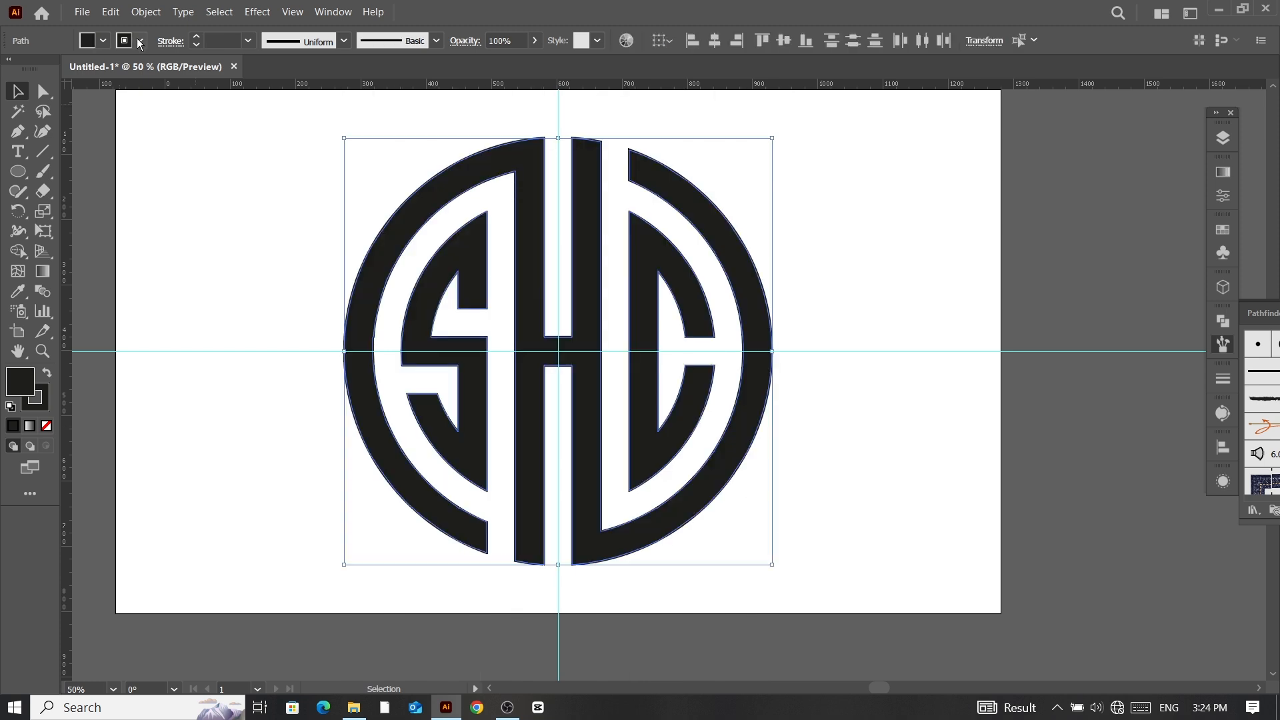
click(139, 41)
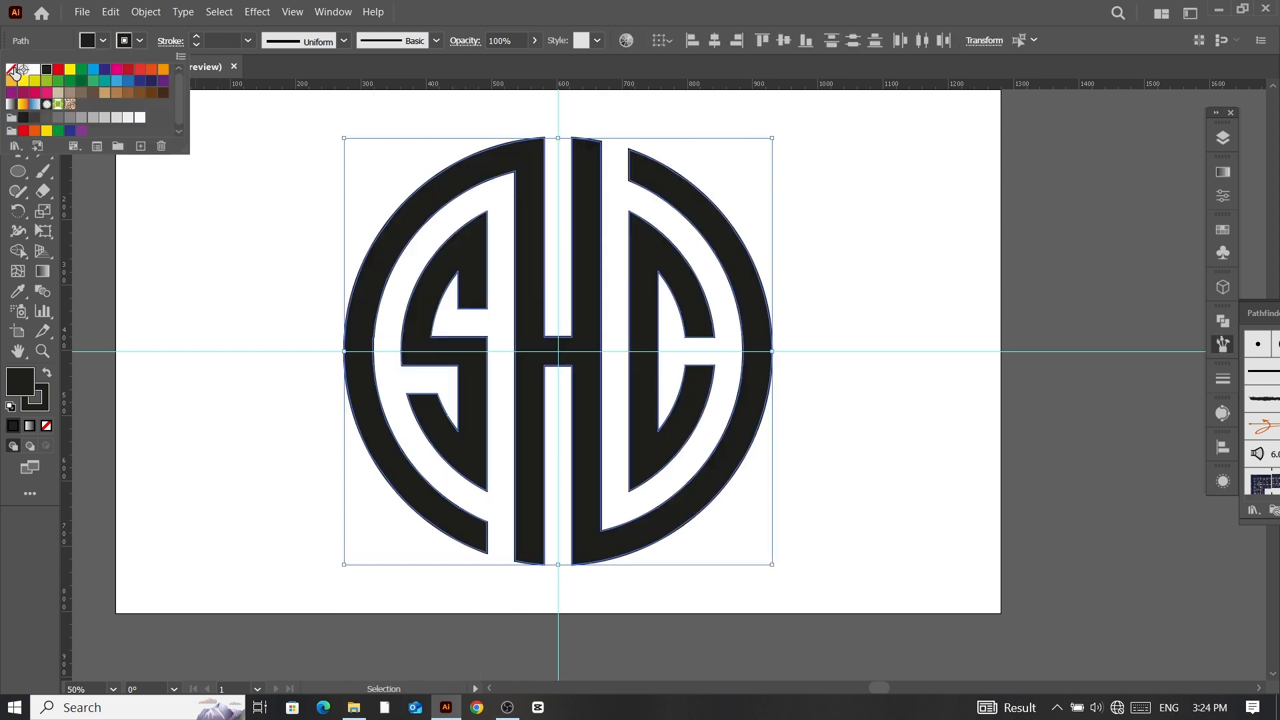
click(14, 74)
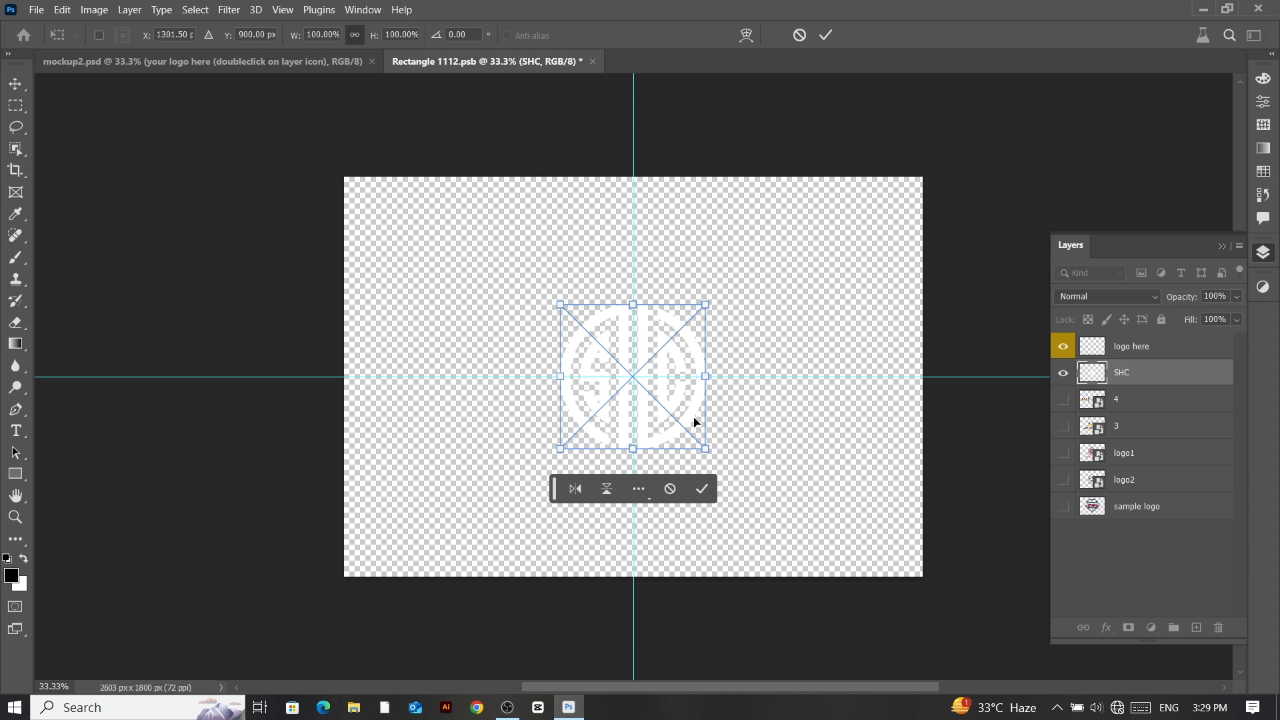
Step: In Photoshop, scale the white SHC logo up to about 158% around the guide intersection and apply the transform
drag(710, 456, 752, 495)
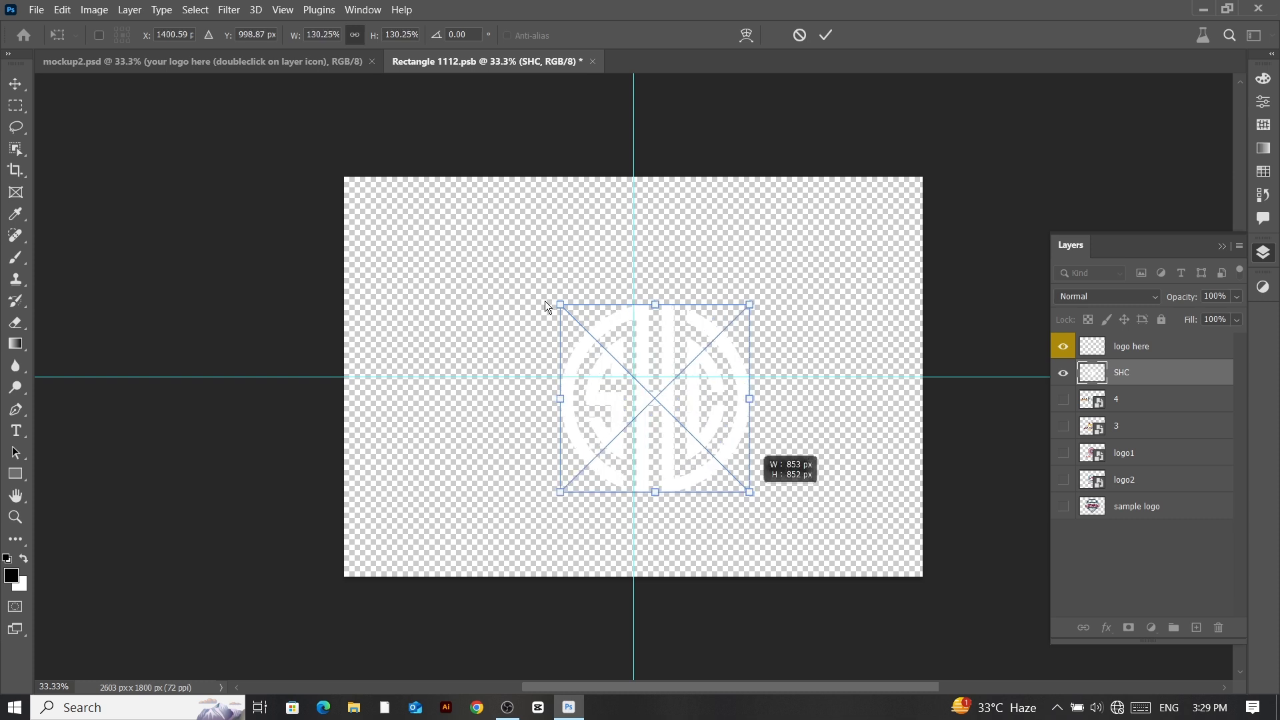
drag(560, 301, 518, 264)
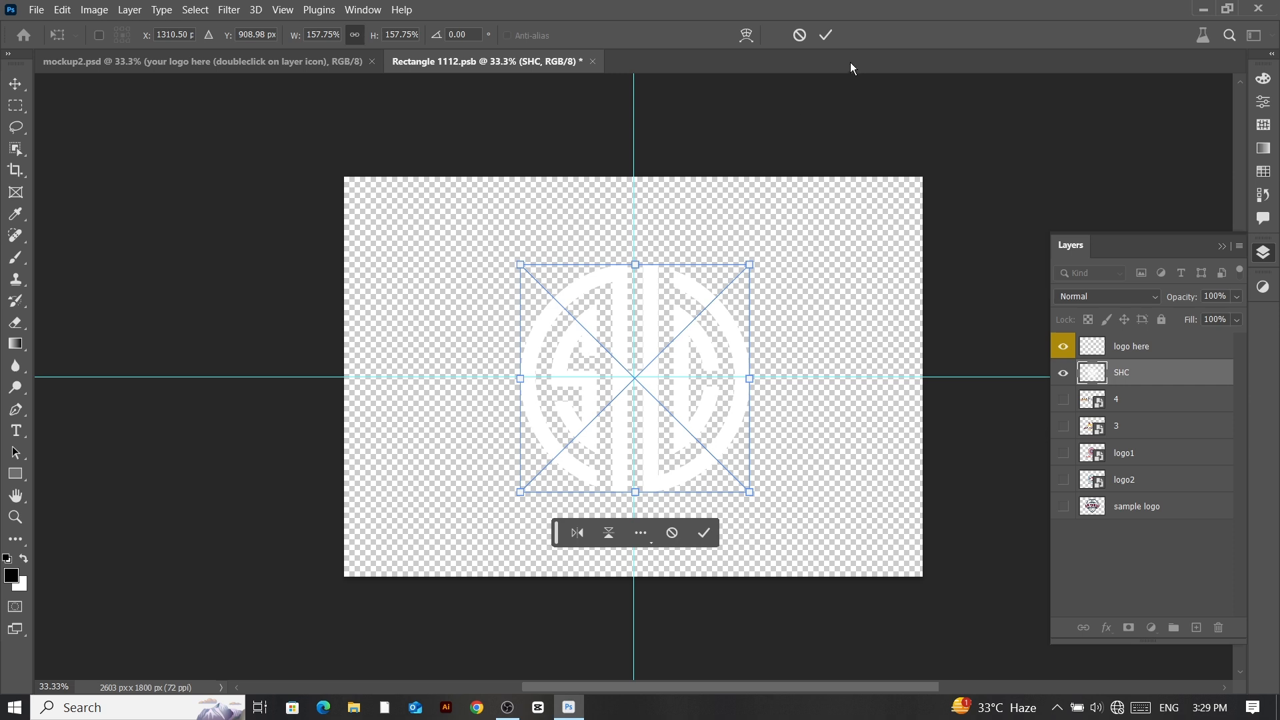
click(826, 35)
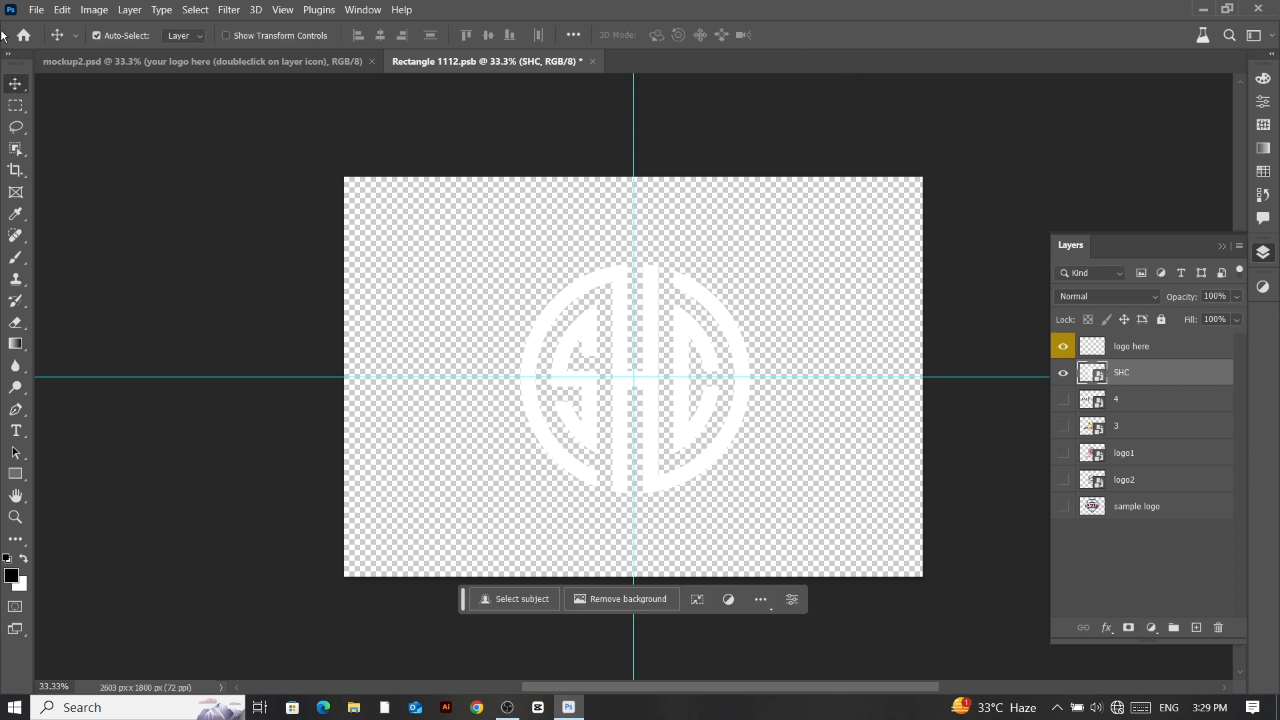
Step: Save the Rectangle 1112.psb smart object and return to the mockup2.psd document
click(35, 12)
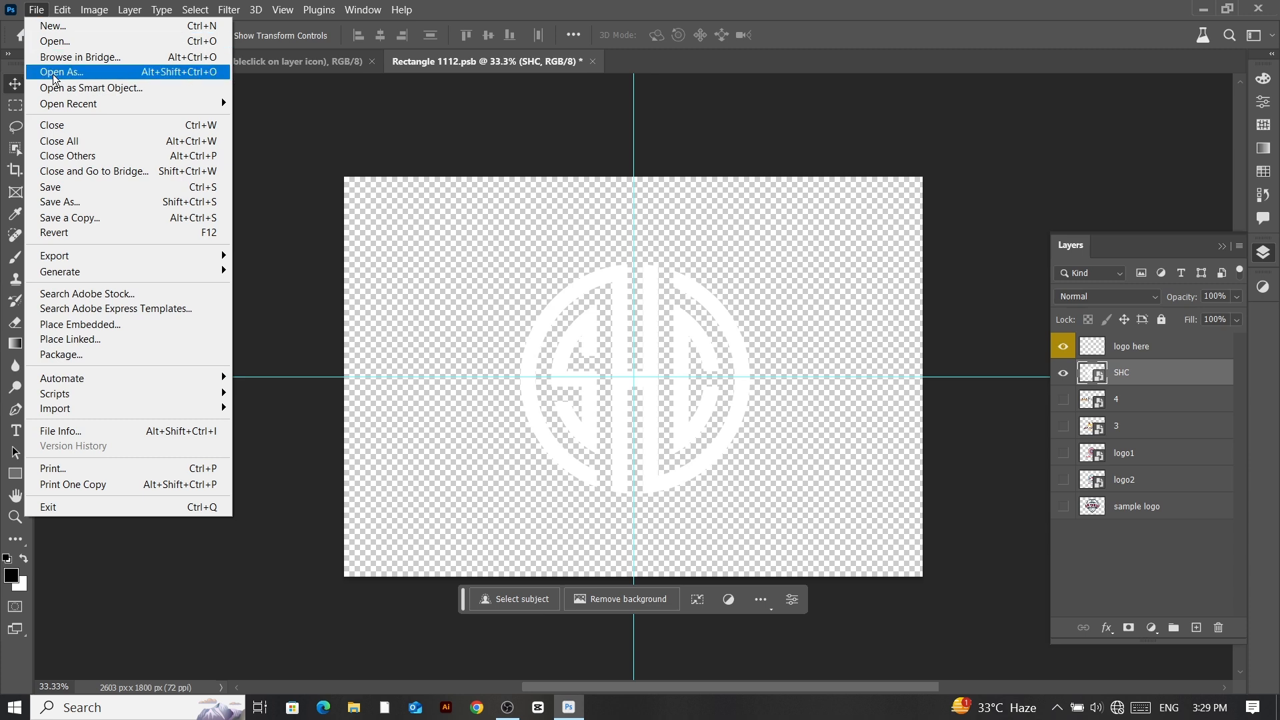
click(74, 195)
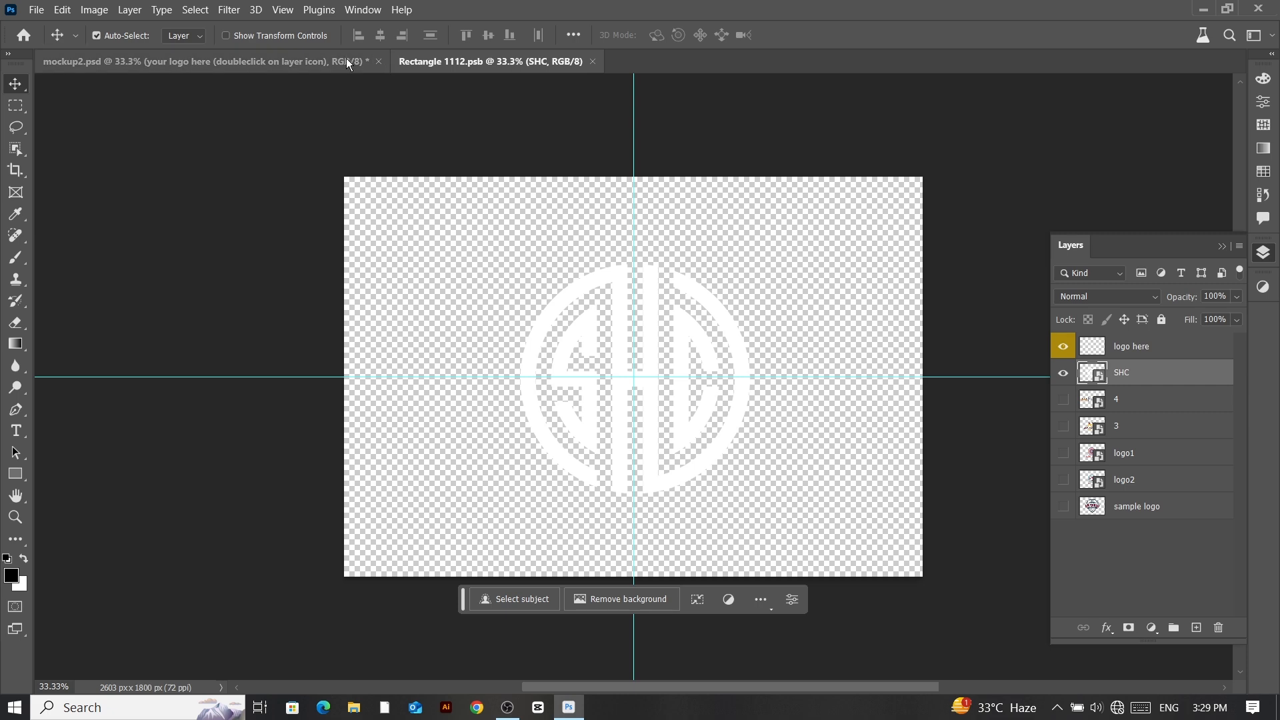
click(311, 61)
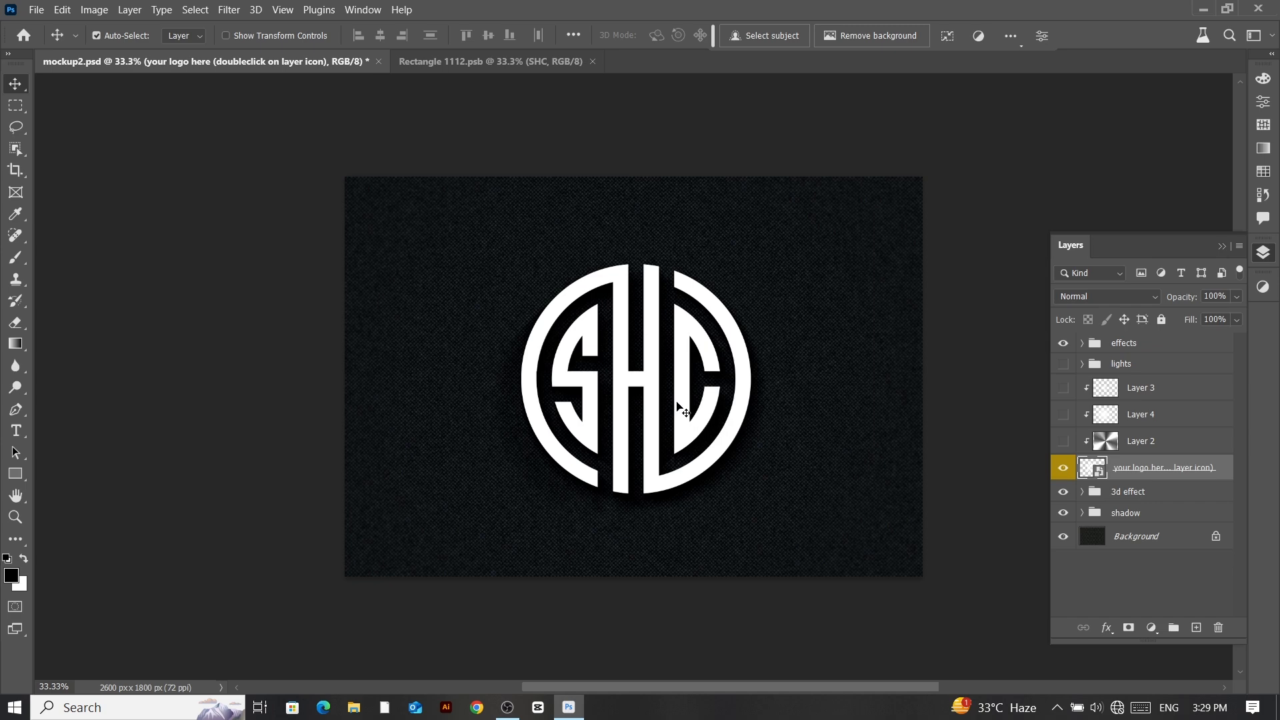
Step: Show Layer 2, Layer 4, Layer 3 and the lights group to give the mockup logo its metallic finish
click(1064, 441)
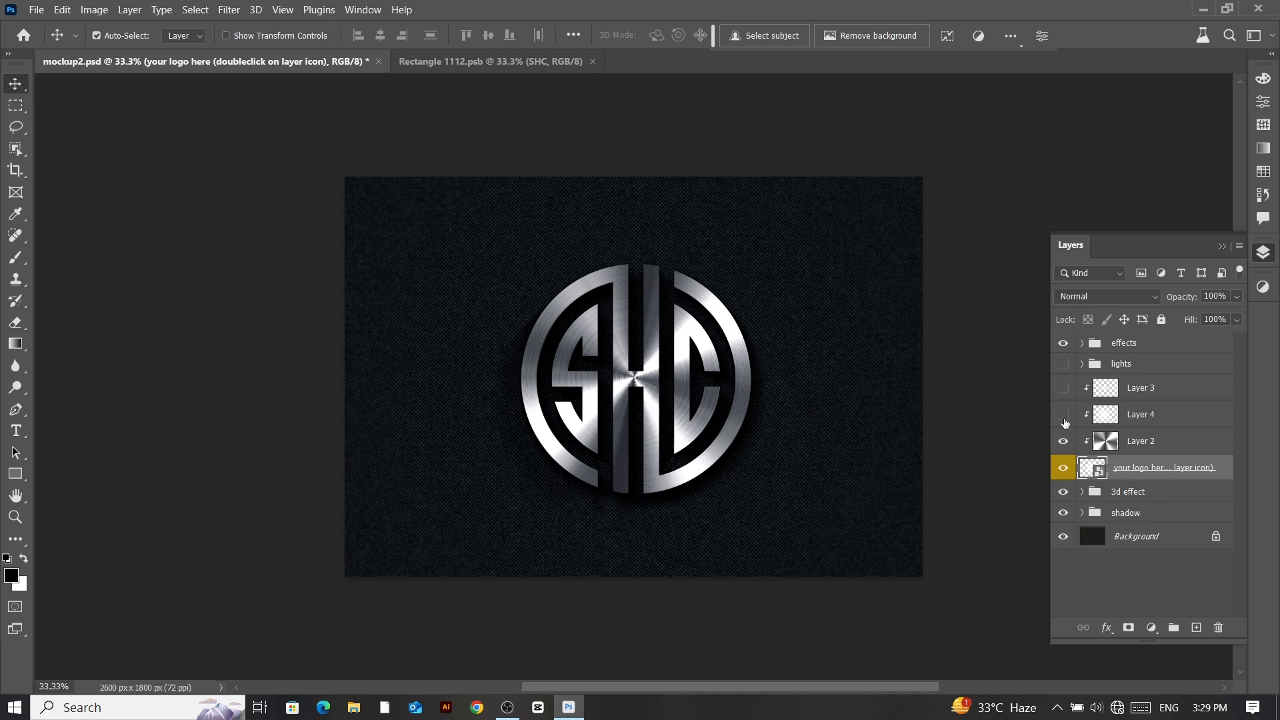
click(1064, 414)
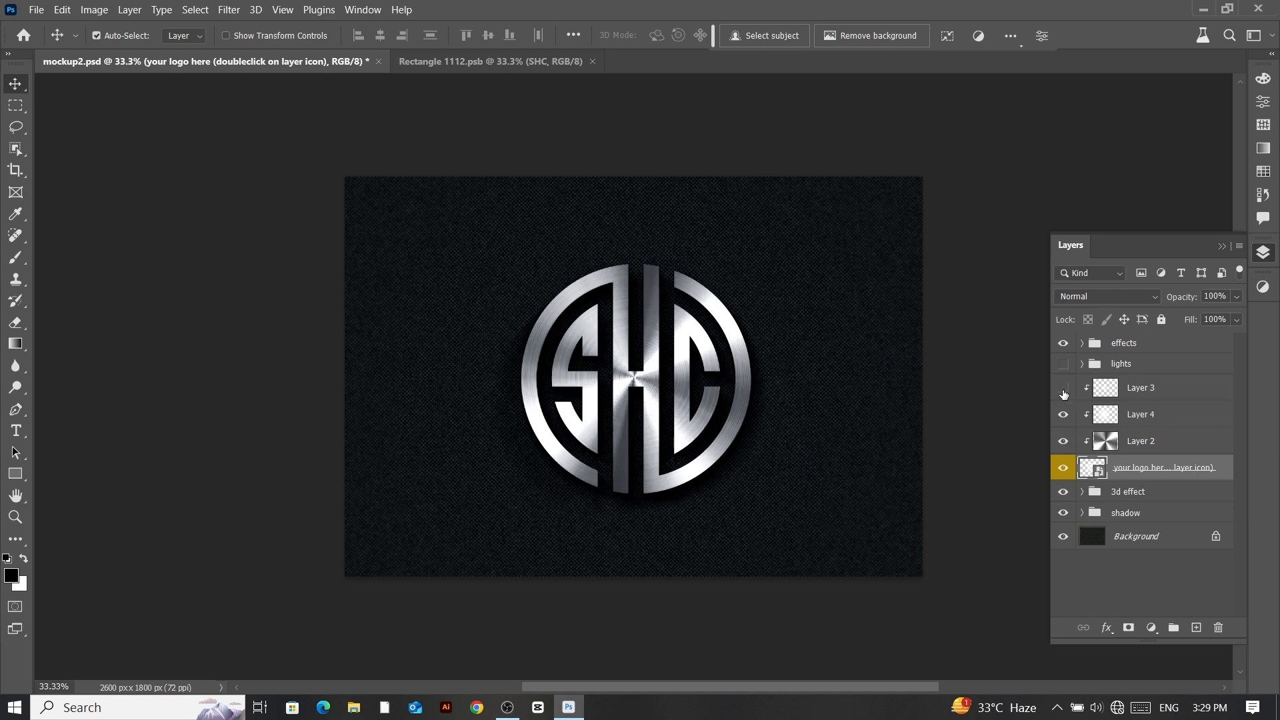
click(1064, 388)
click(1063, 364)
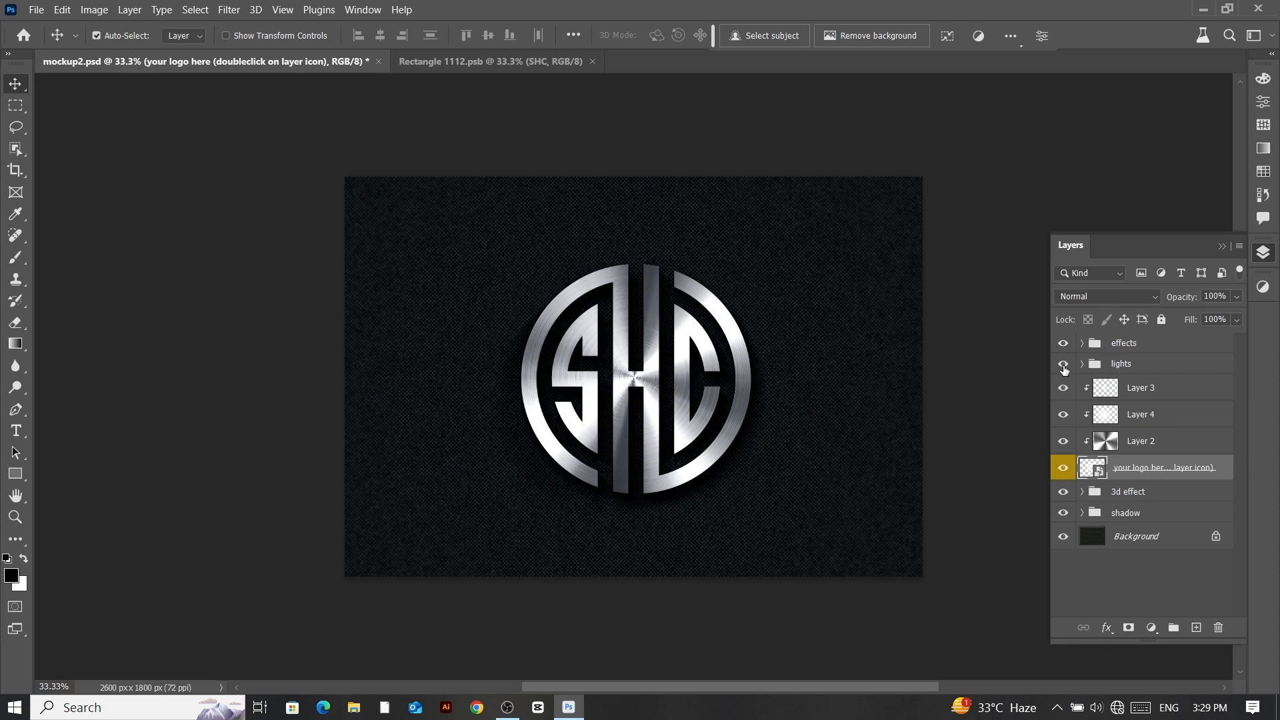